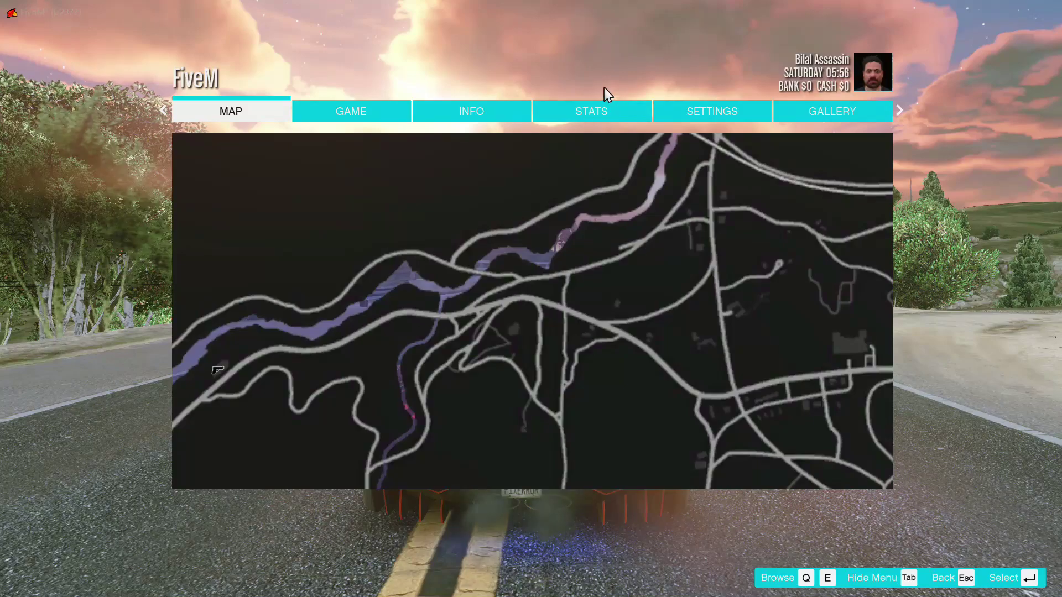
# Step: Open the Graphics settings in the FiveM pause menu and browse down to Distance Scaling
pyautogui.click(698, 115)
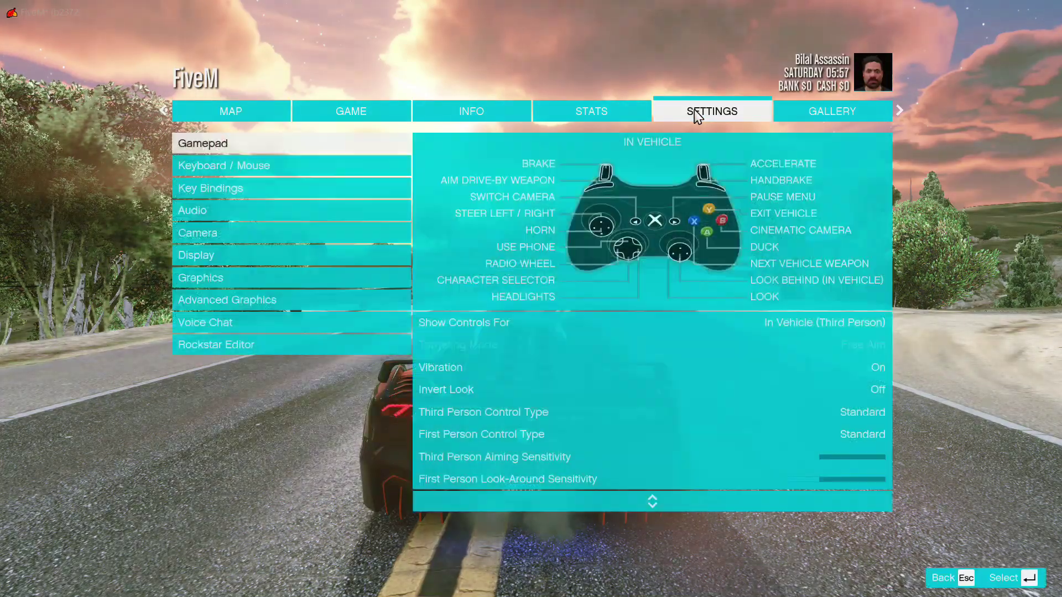
pyautogui.click(205, 278)
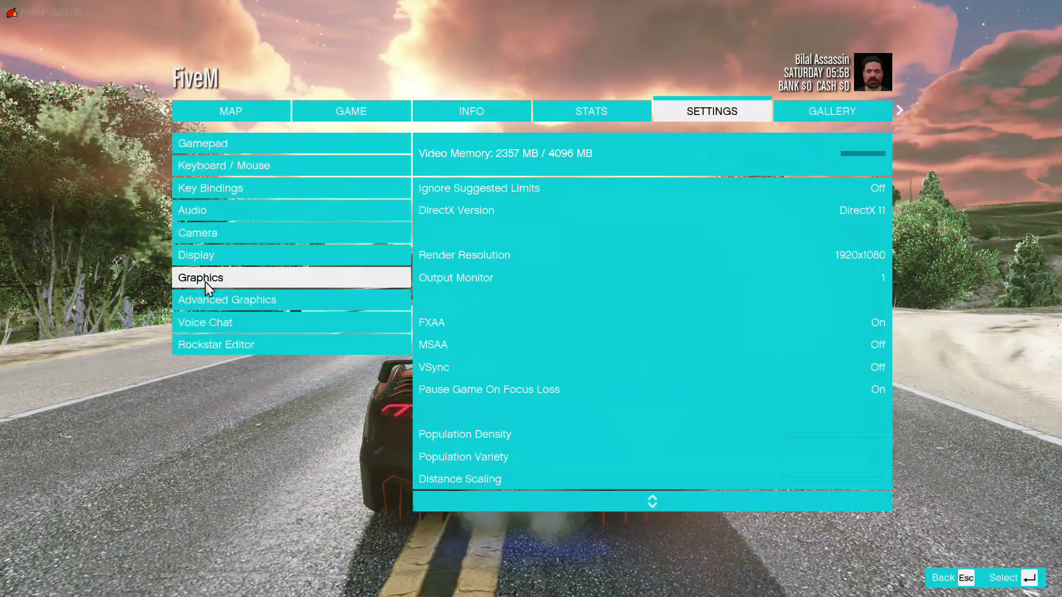
pyautogui.click(205, 277)
pyautogui.press('Down')
pyautogui.press('Down')
pyautogui.press('Down')
pyautogui.press('Down')
pyautogui.press('Down')
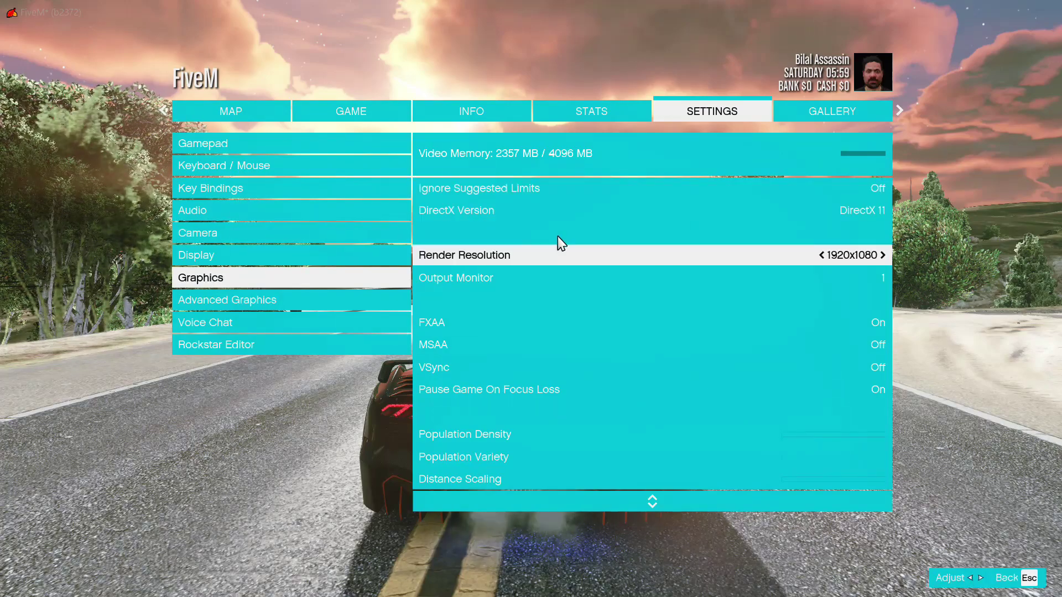
pyautogui.press('Down')
pyautogui.press('Down')
pyautogui.press('Down')
pyautogui.press('Down')
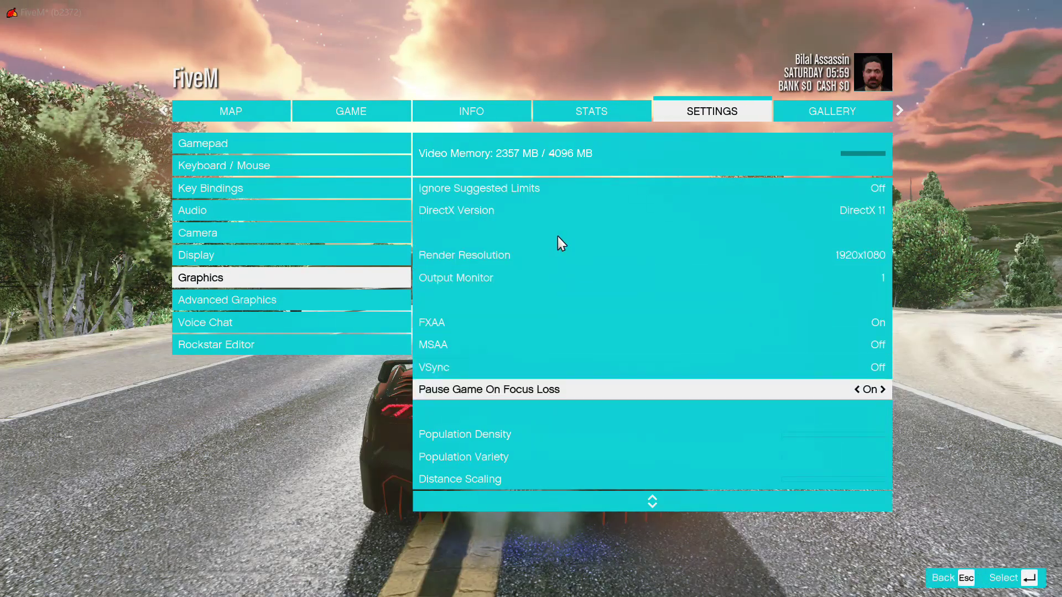
pyautogui.press('Down')
pyautogui.press('Down')
pyautogui.press('Down')
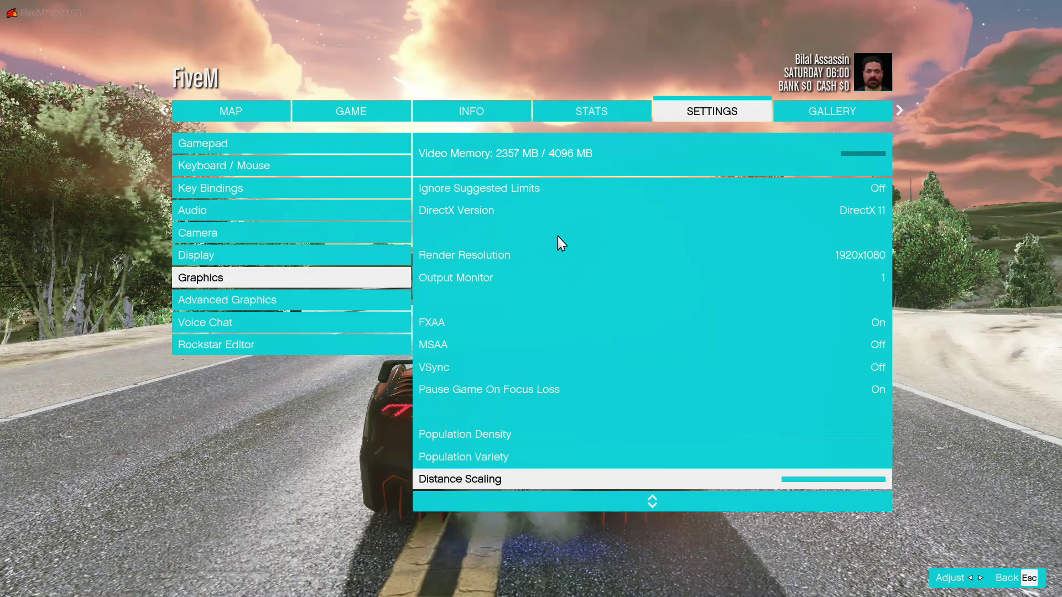
pyautogui.press('Up')
pyautogui.press('Up')
pyautogui.press('Up')
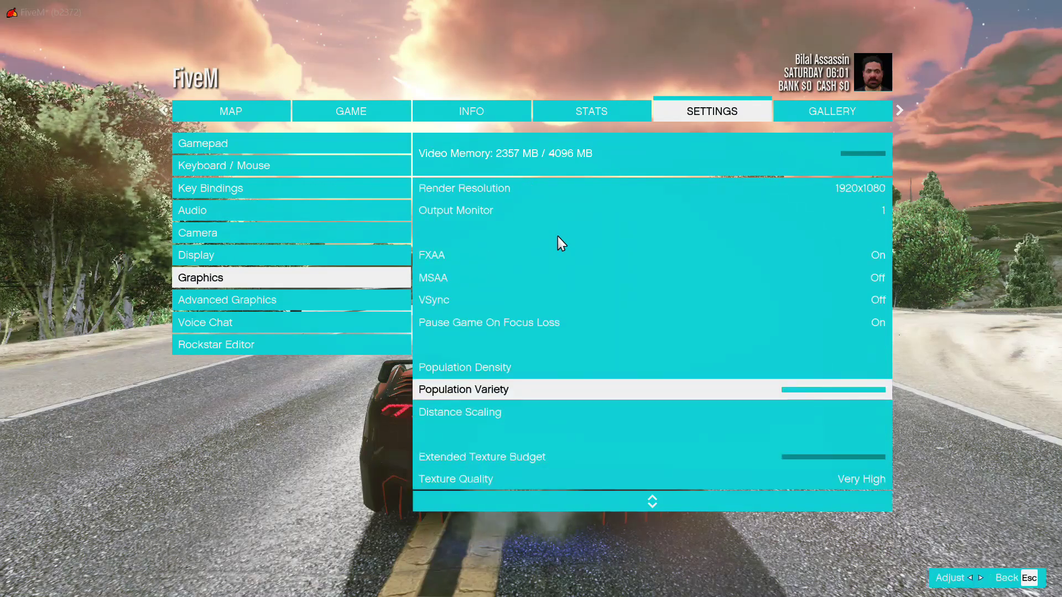
pyautogui.press('Down')
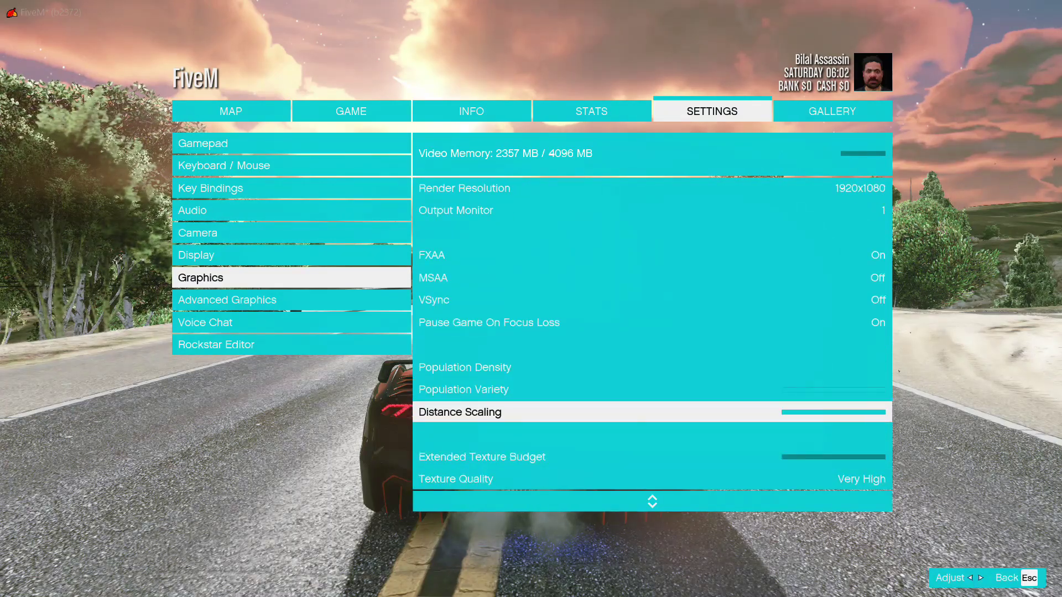
# Step: Test lowering and restoring Distance Scaling, then browse texture, shadow, water and ambient occlusion options
pyautogui.press('Left')
pyautogui.press('Right')
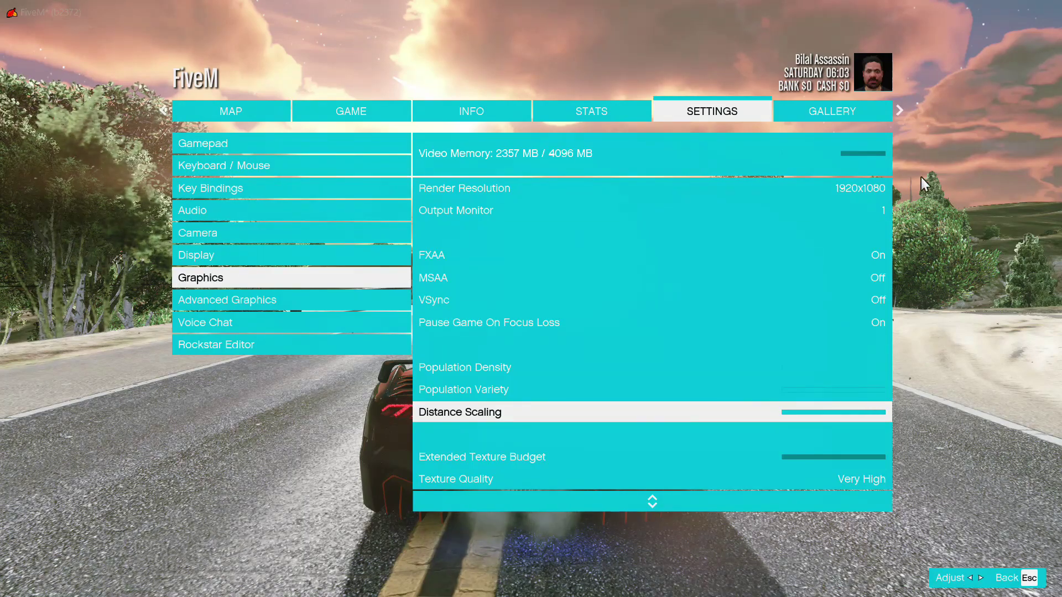
pyautogui.press('Down')
pyautogui.press('Down')
pyautogui.press('Down')
pyautogui.press('Down')
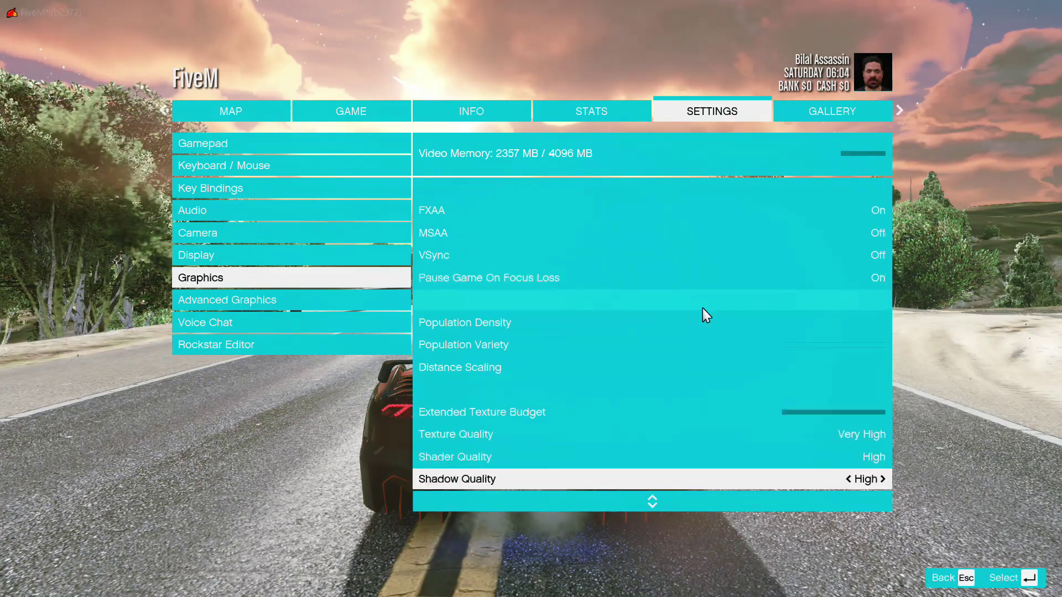
pyautogui.press('Down')
pyautogui.press('Down')
pyautogui.press('Down')
pyautogui.press('Down')
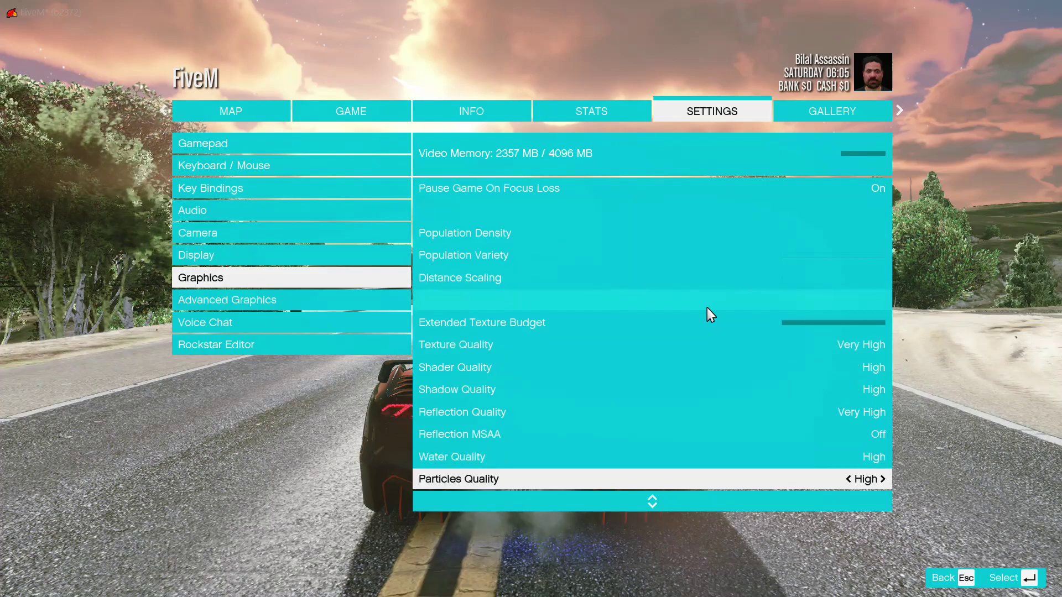
pyautogui.press('Down')
pyautogui.press('Down')
pyautogui.press('Down')
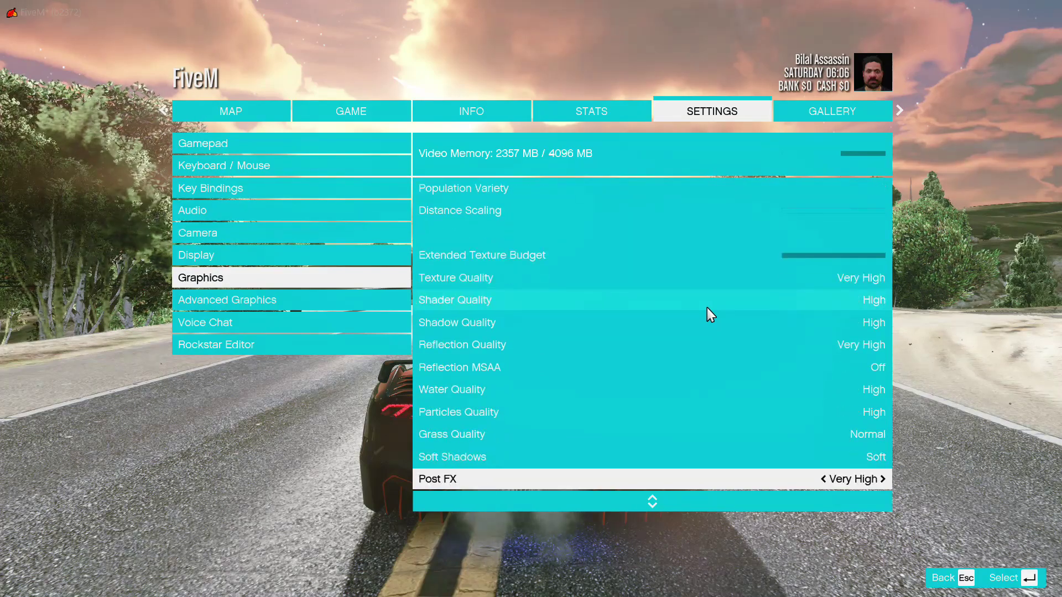
pyautogui.press('Down')
pyautogui.press('Down')
pyautogui.press('Down')
pyautogui.press('Down')
pyautogui.press('Down')
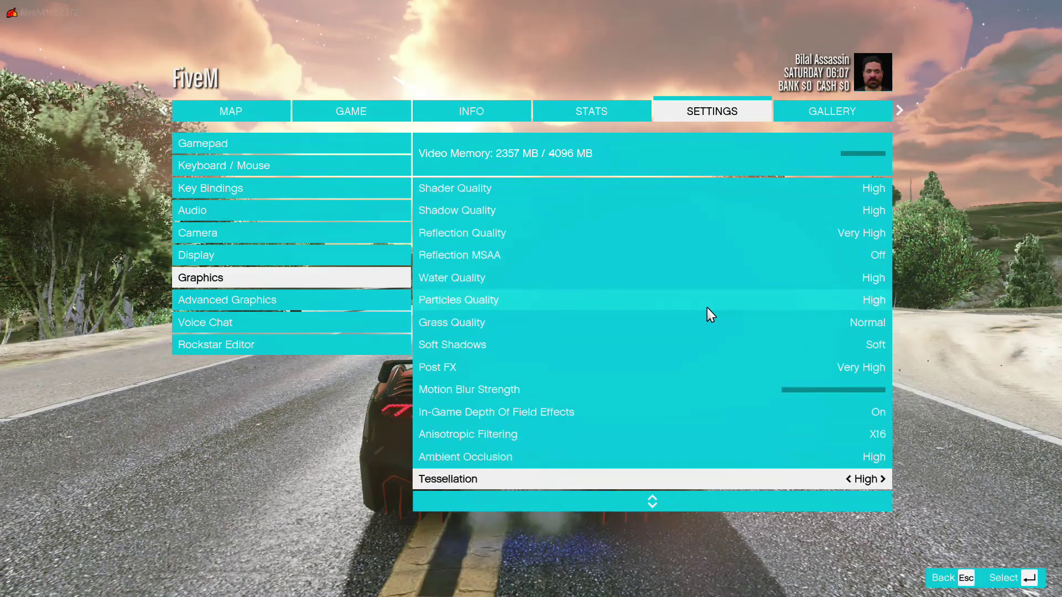
pyautogui.press('Down')
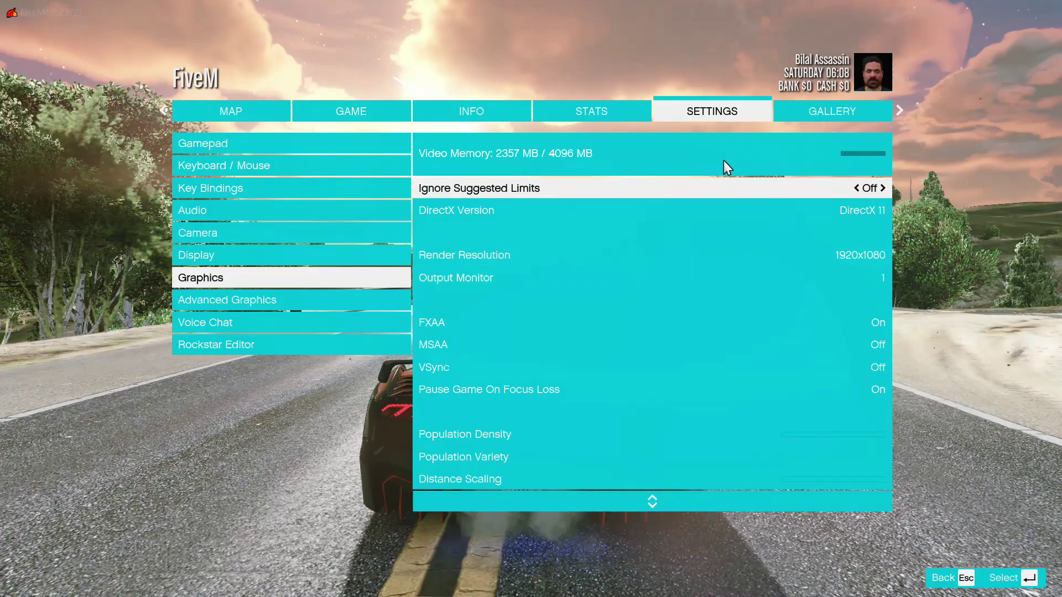
# Step: Leave the pause menu and drive the car forward again
pyautogui.press('Escape')
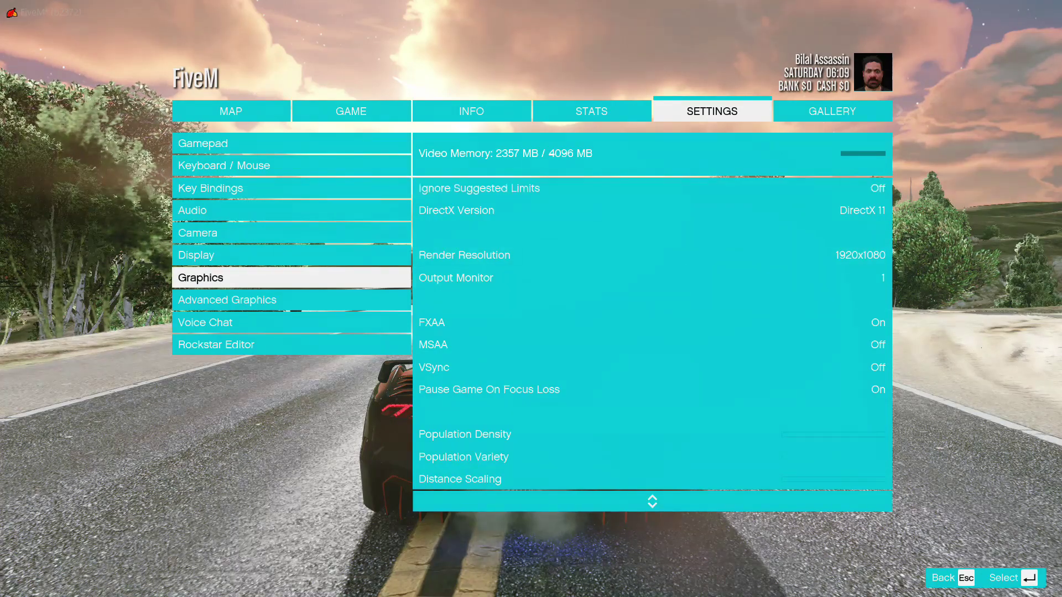
pyautogui.press('Escape')
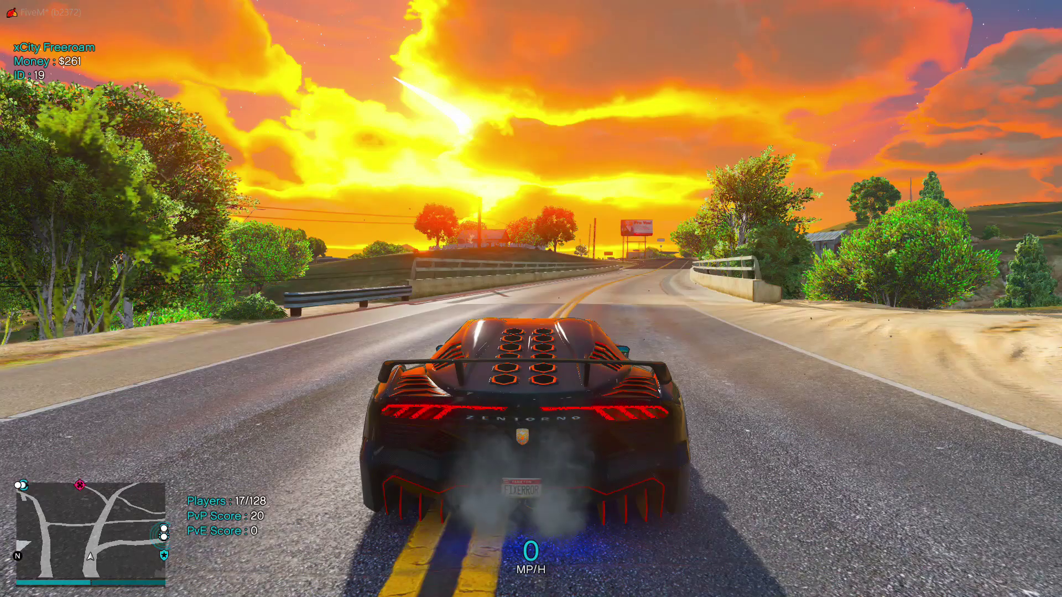
pyautogui.press('w')
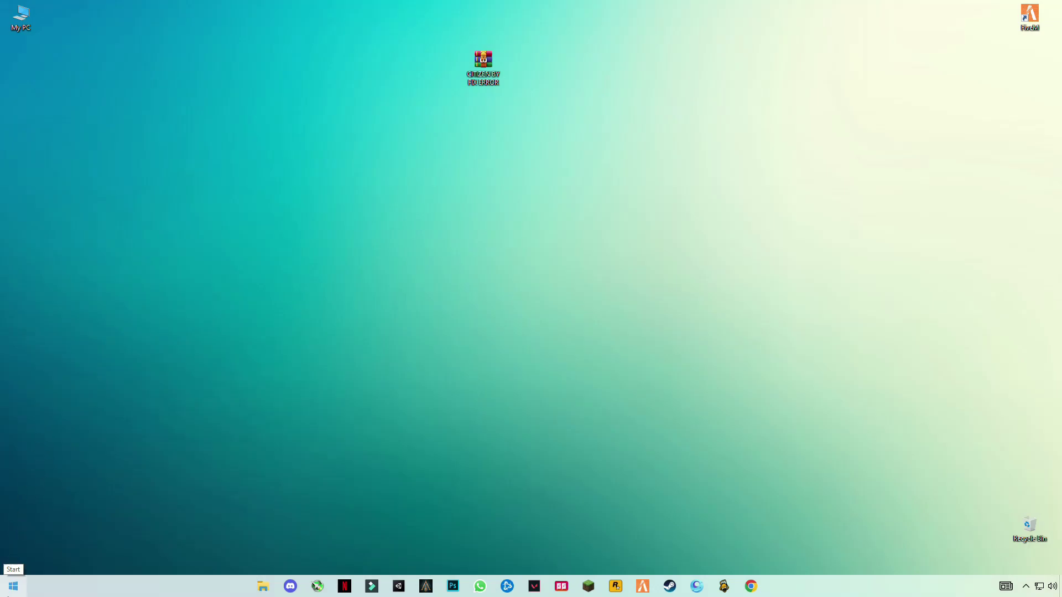
# Step: Go from Settings > System > Power & sleep to Additional power settings in Control Panel
pyautogui.click(13, 586)
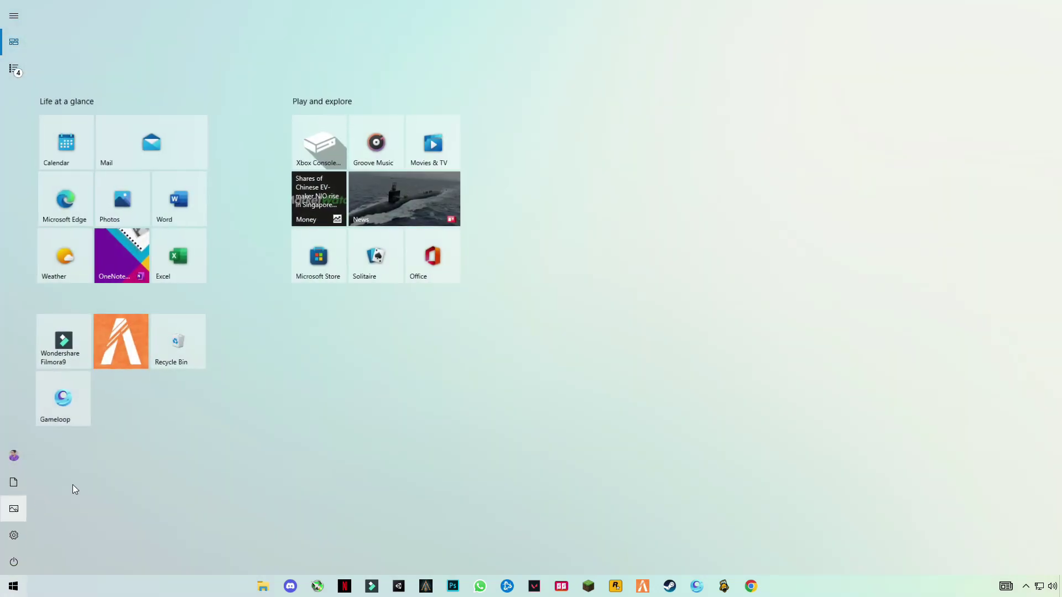
pyautogui.click(15, 537)
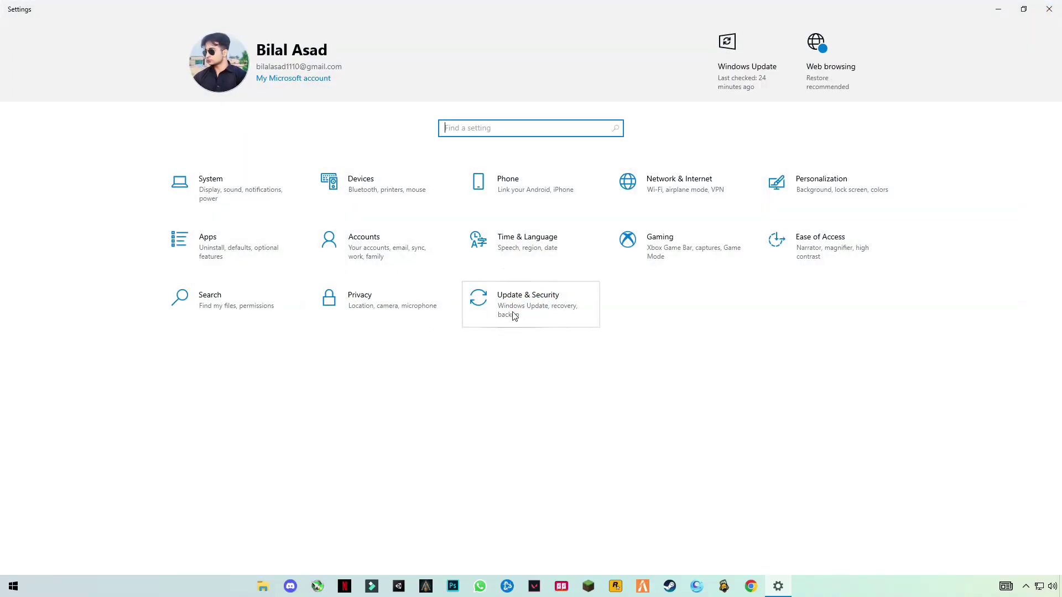
pyautogui.click(206, 193)
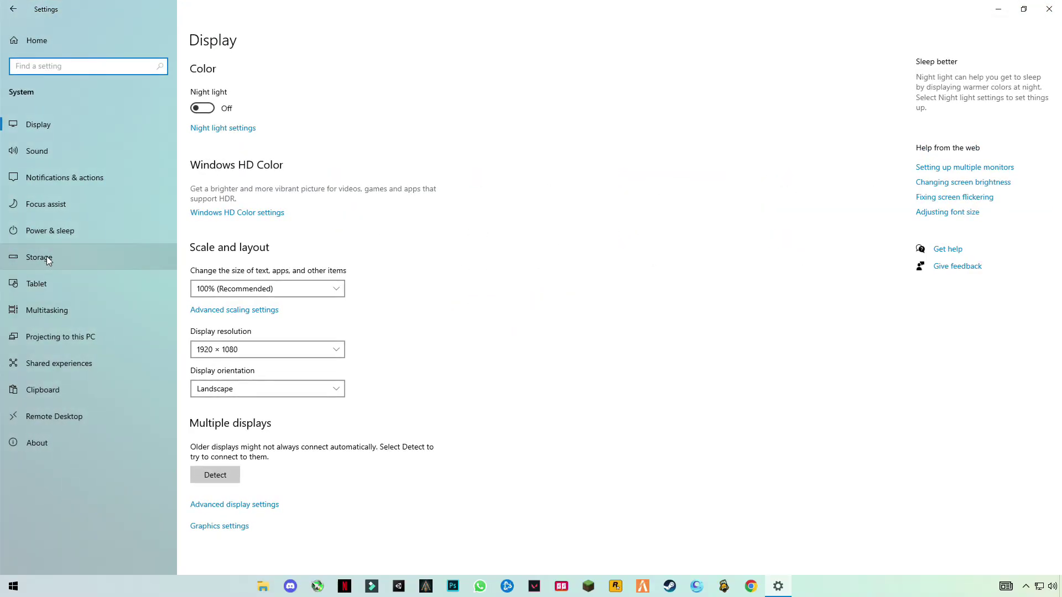
pyautogui.click(49, 239)
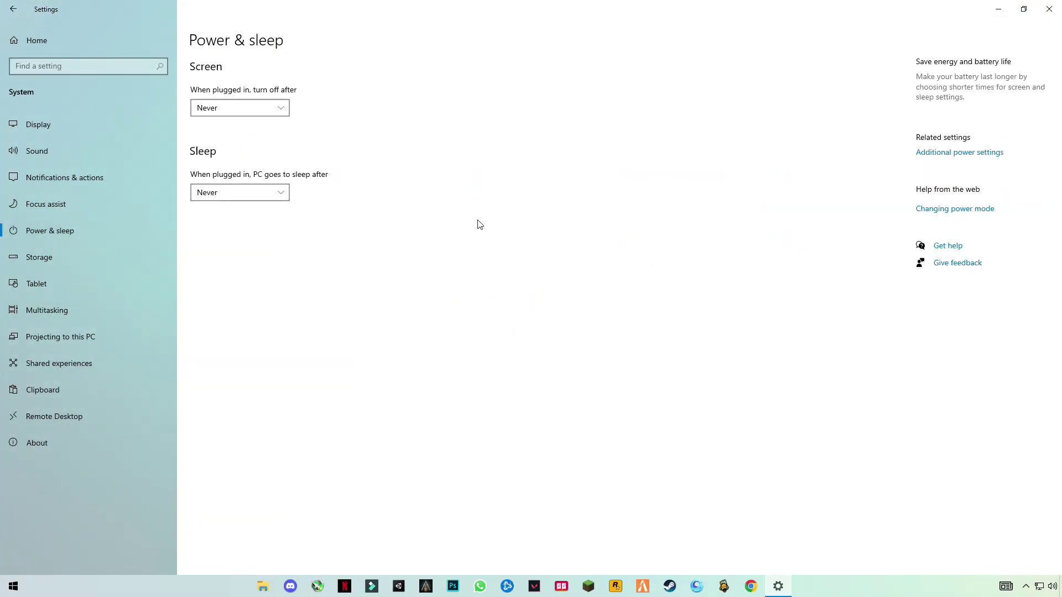
pyautogui.click(945, 160)
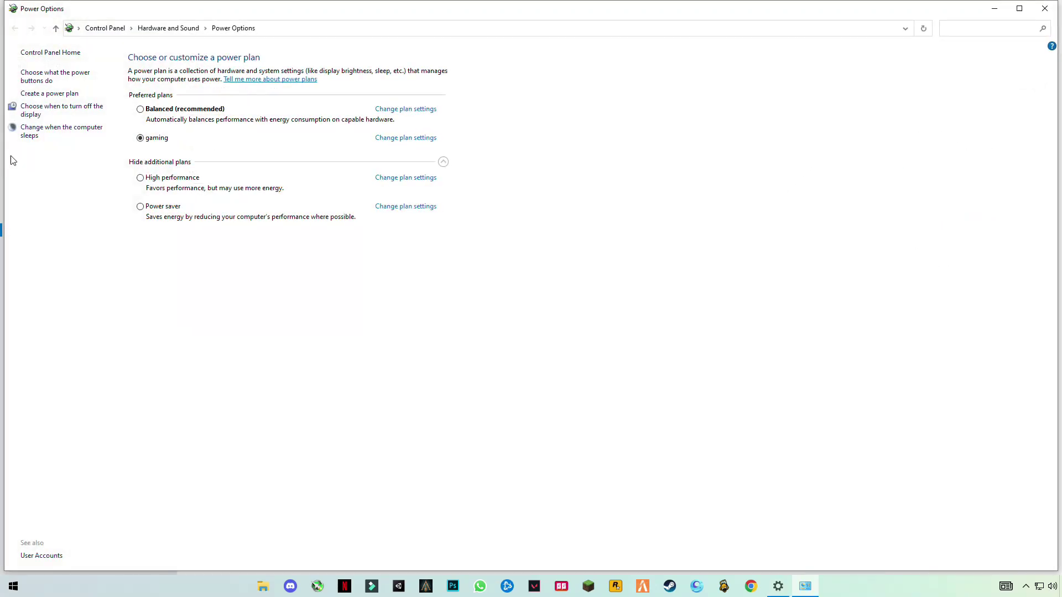
# Step: Start a new power plan based on High performance and select its default name
pyautogui.click(52, 96)
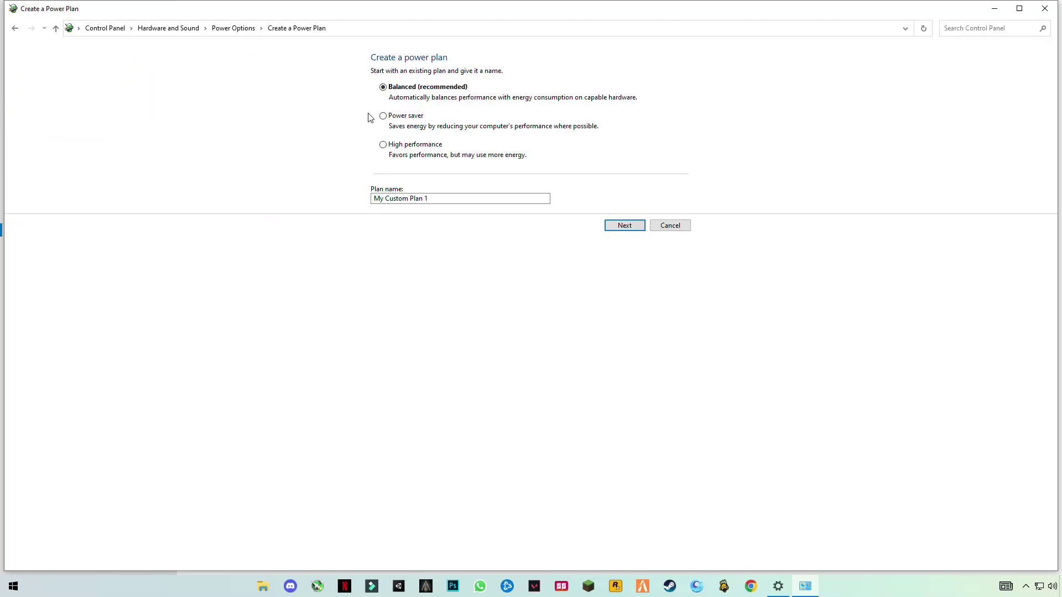
pyautogui.click(382, 145)
pyautogui.click(372, 200)
pyautogui.moveTo(367, 203); pyautogui.dragTo(452, 198)
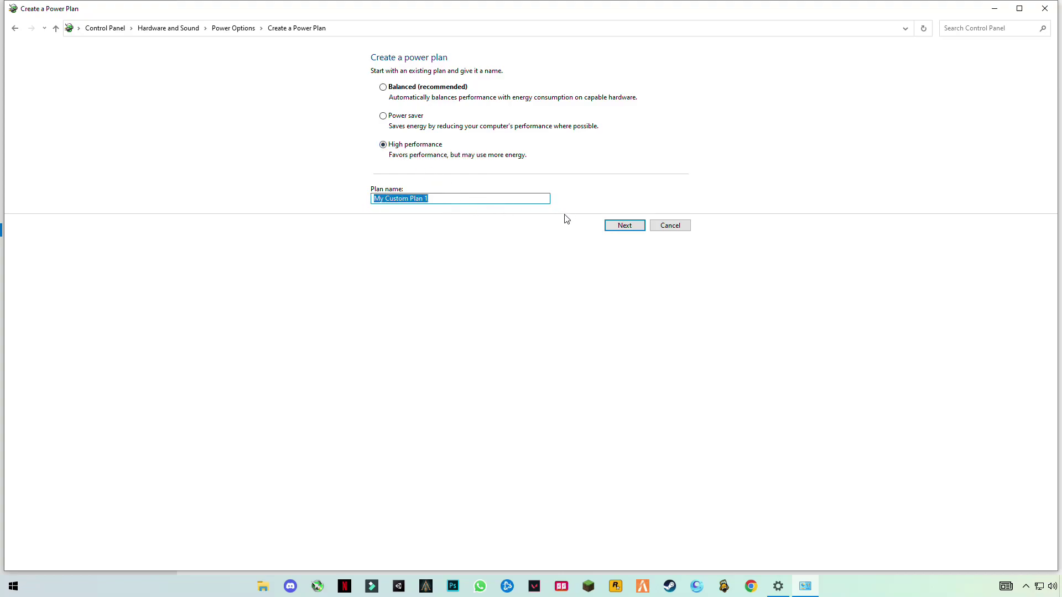
# Step: Cancel the new plan at the display and sleep page and close Power Options
pyautogui.click(624, 226)
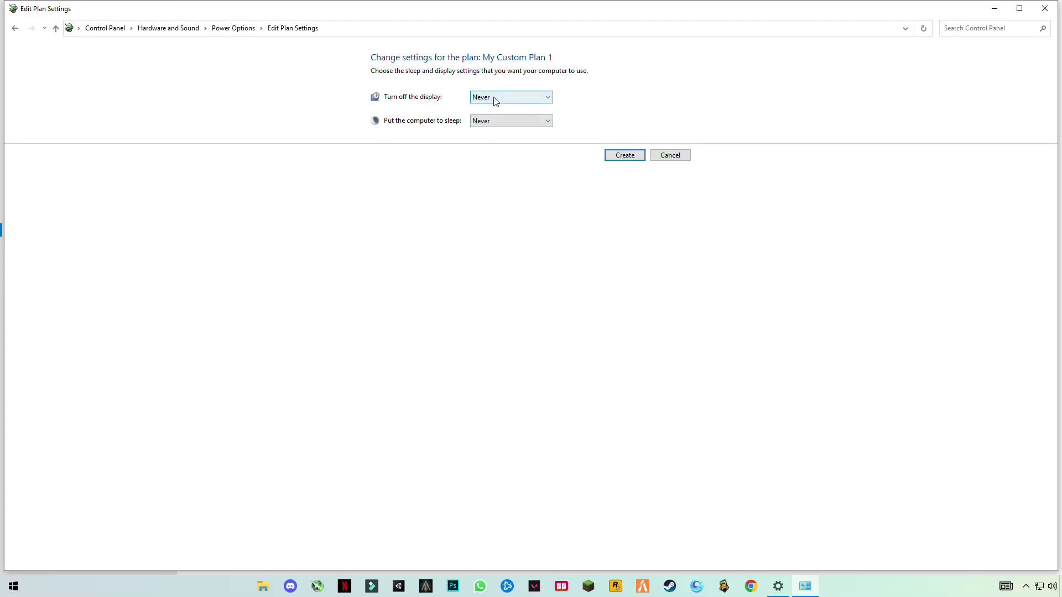
pyautogui.click(670, 156)
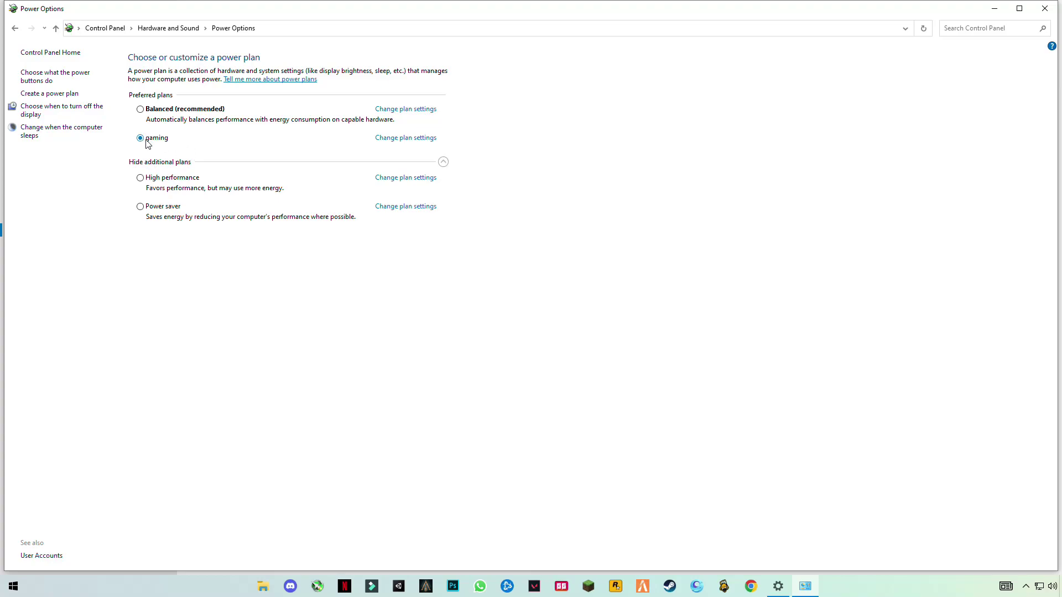
pyautogui.click(1046, 9)
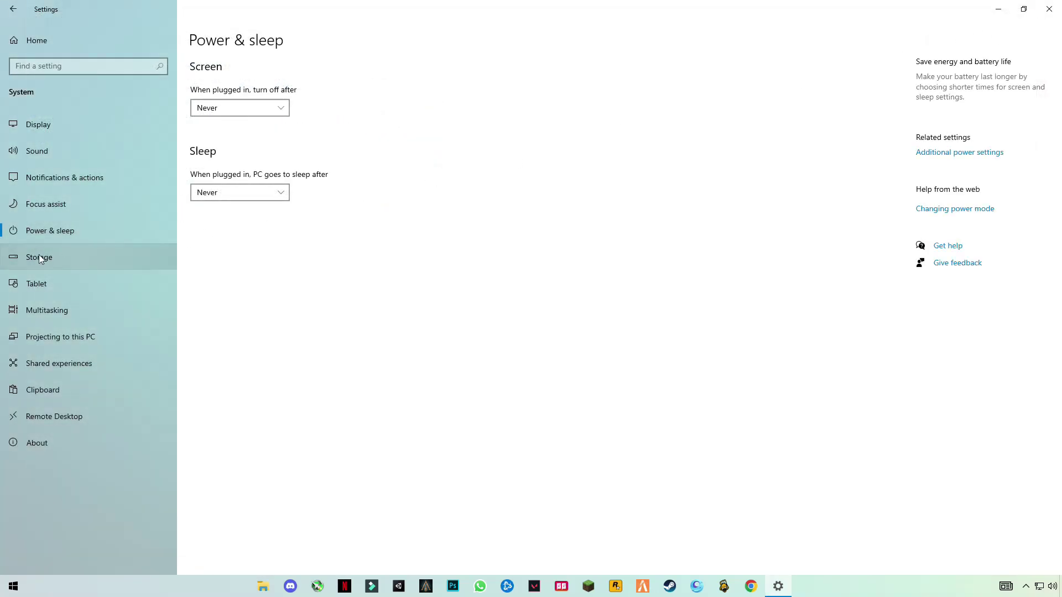
# Step: View Notifications & actions, where app notifications are Off, then close Settings
pyautogui.click(44, 179)
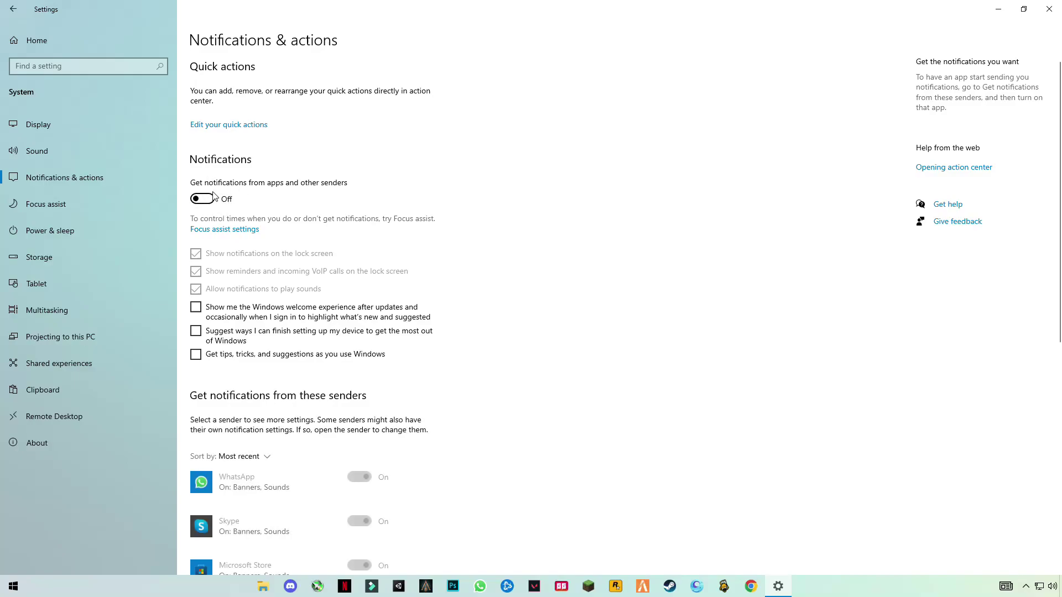
pyautogui.click(1049, 9)
# Step: Open Performance Options via My PC's system properties and Advanced system settings
pyautogui.doubleClick(22, 20)
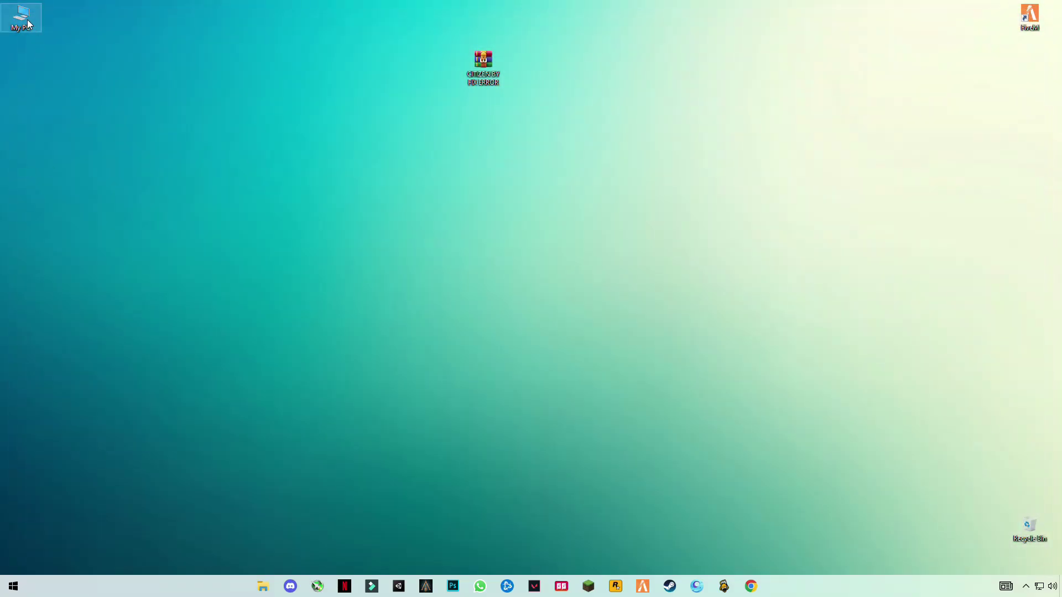
pyautogui.rightClick(350, 327)
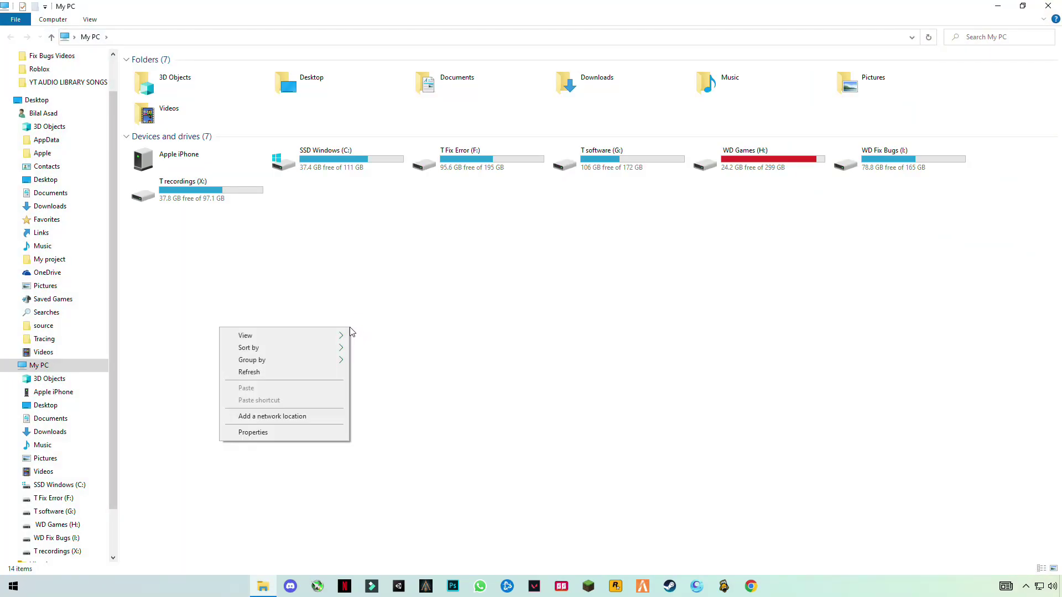
pyautogui.click(253, 433)
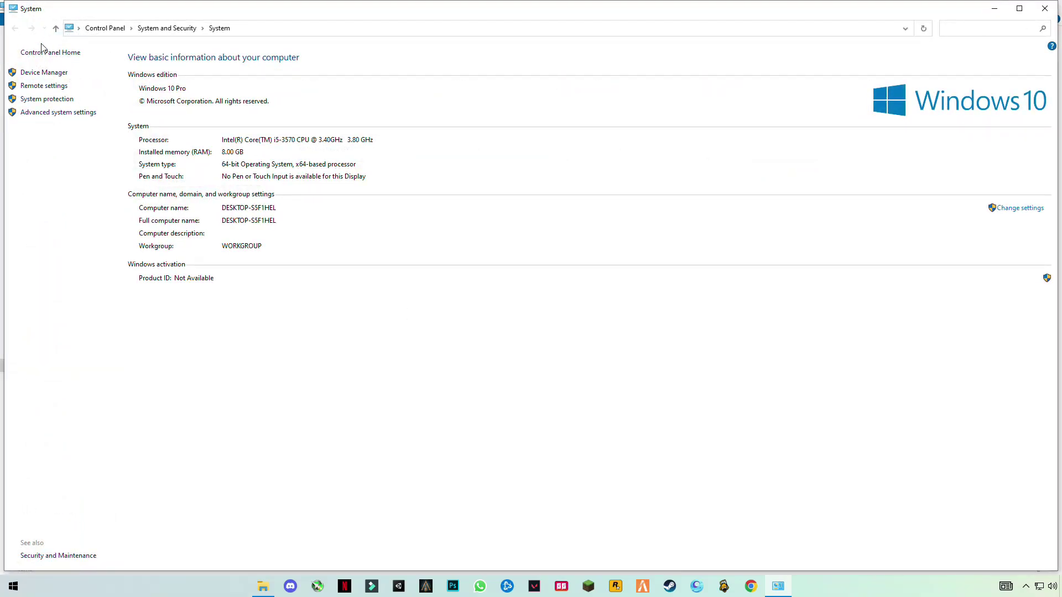
pyautogui.click(50, 114)
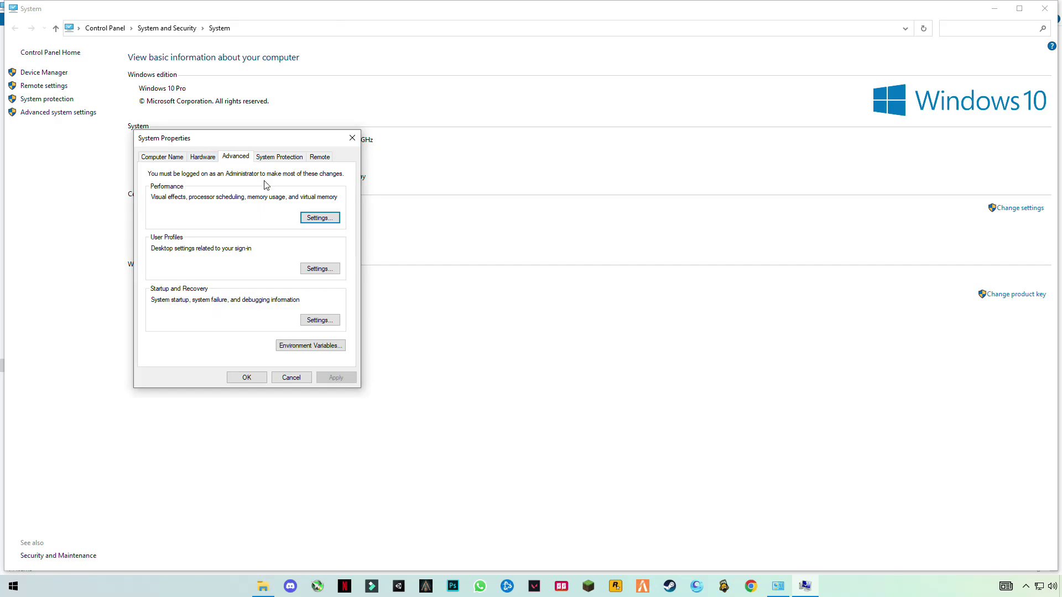
pyautogui.click(320, 218)
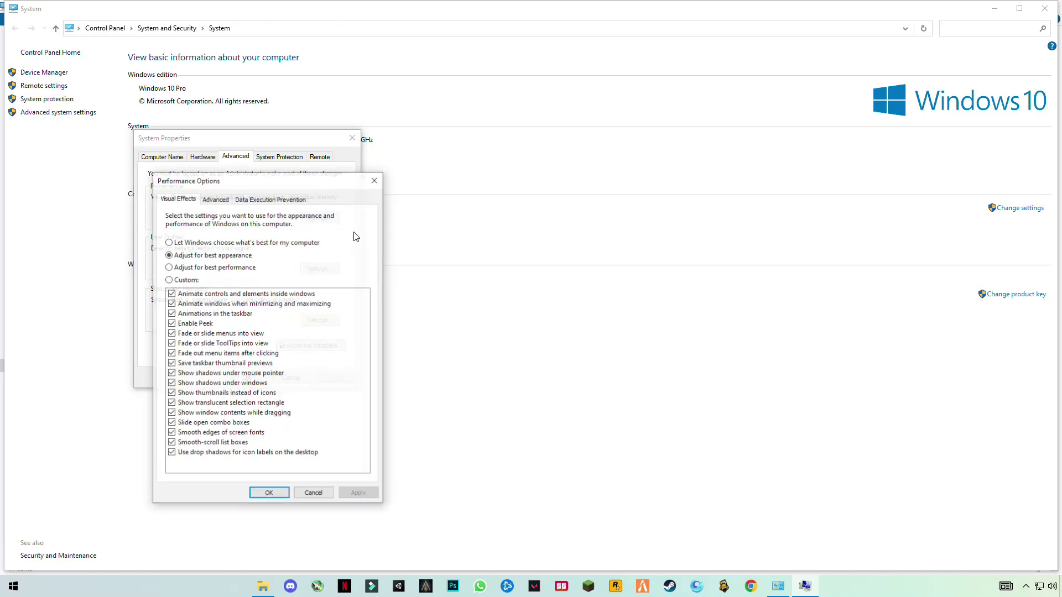
# Step: Choose best performance but keep pointer shadows, window shadows and smooth font edges, then apply and close
pyautogui.click(169, 268)
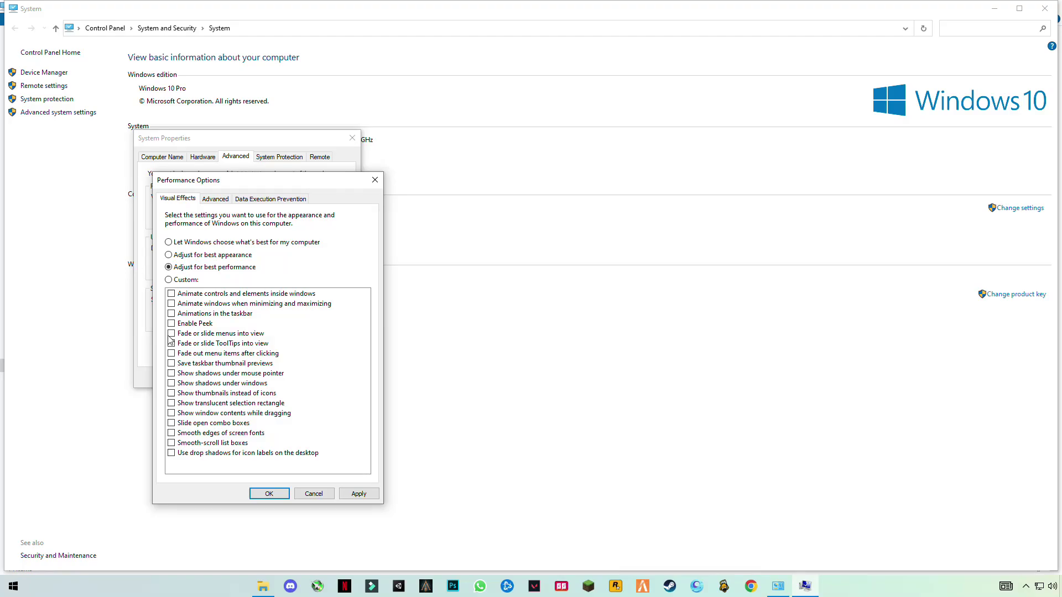
pyautogui.click(171, 374)
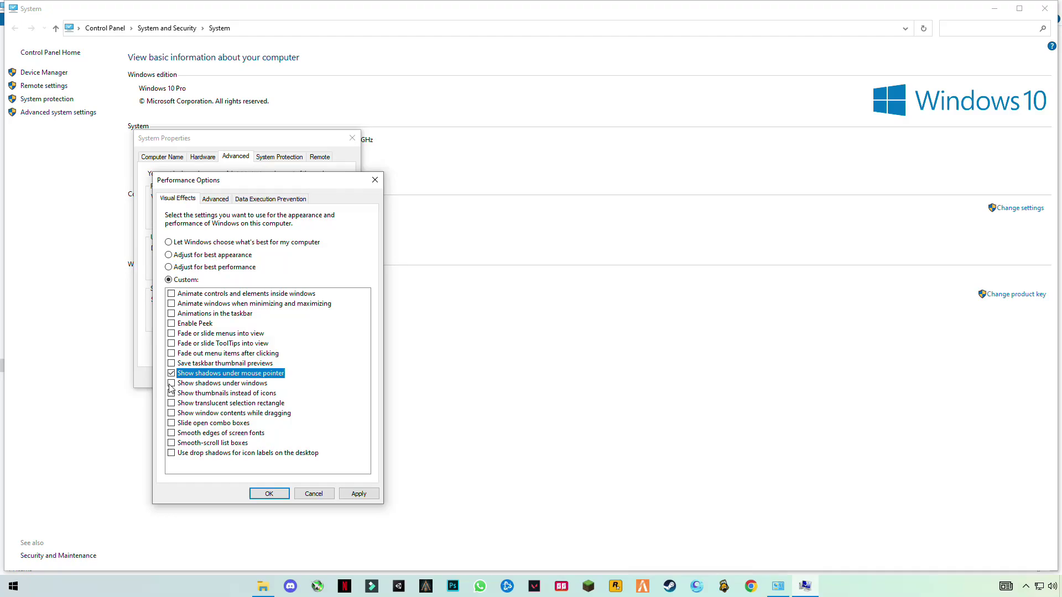
pyautogui.click(172, 384)
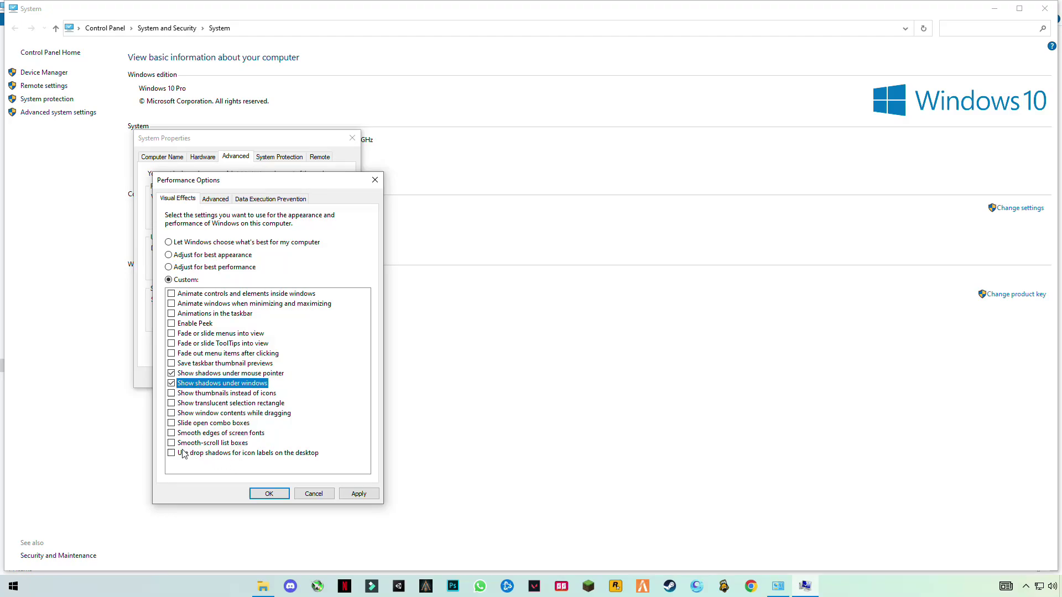
pyautogui.click(172, 434)
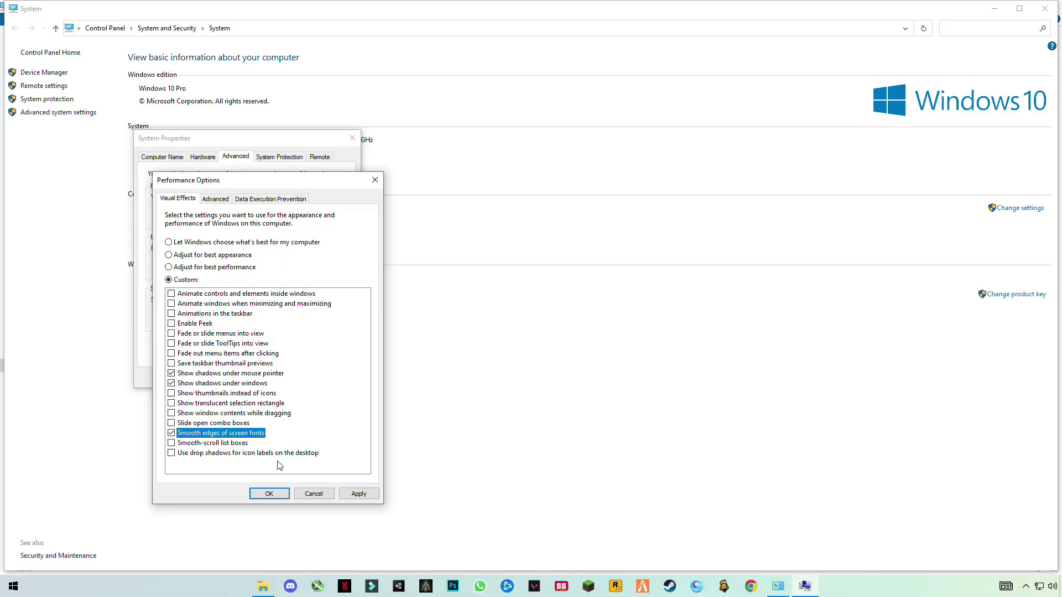
pyautogui.click(359, 495)
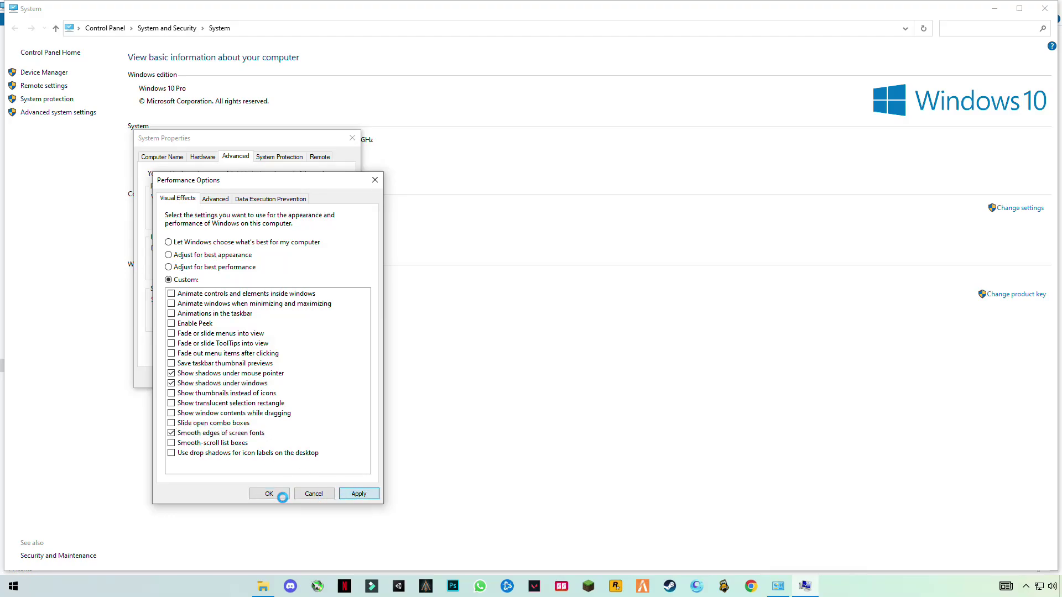
pyautogui.click(281, 494)
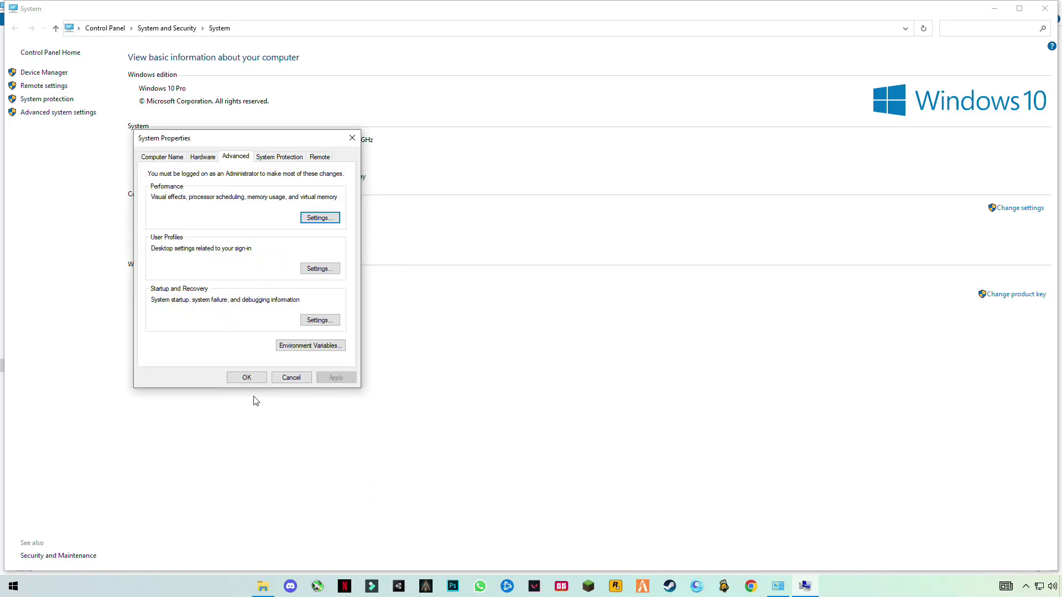
pyautogui.click(252, 380)
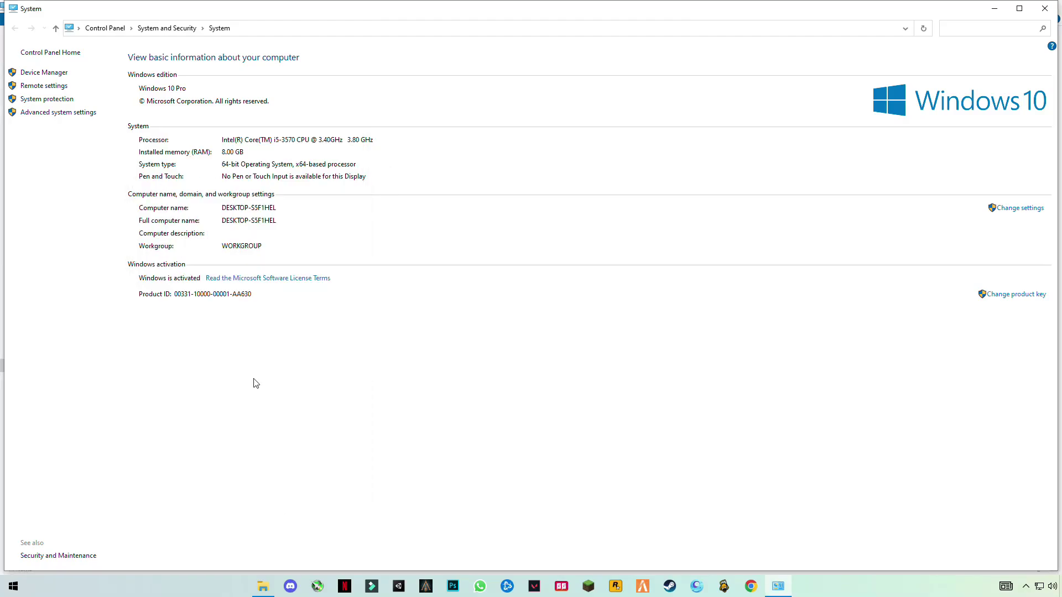
pyautogui.click(1045, 6)
# Step: Open the FiveM shortcut's file location in File Explorer
pyautogui.click(1049, 8)
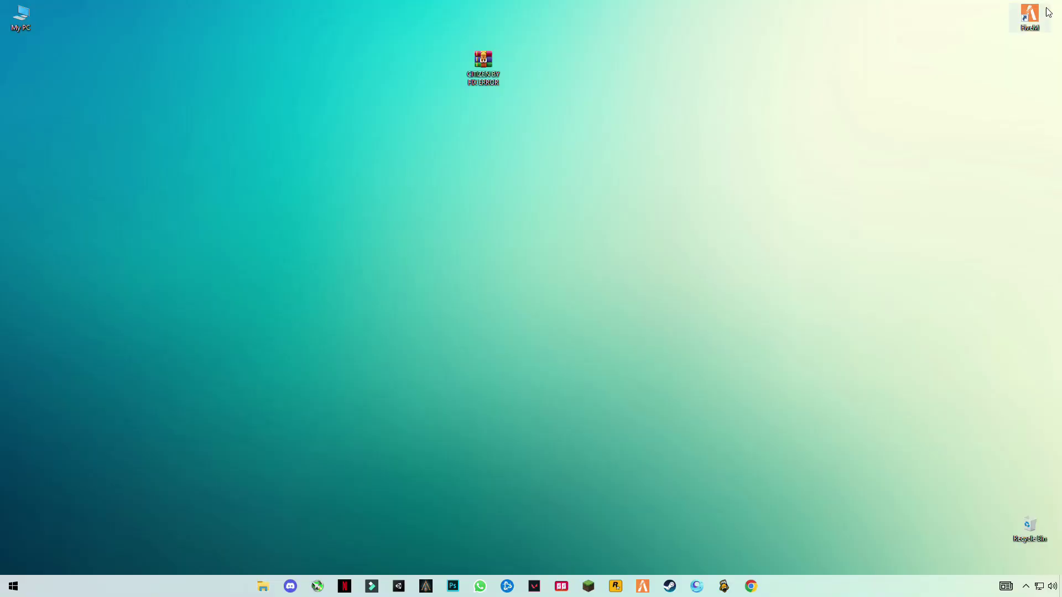
pyautogui.rightClick(1027, 28)
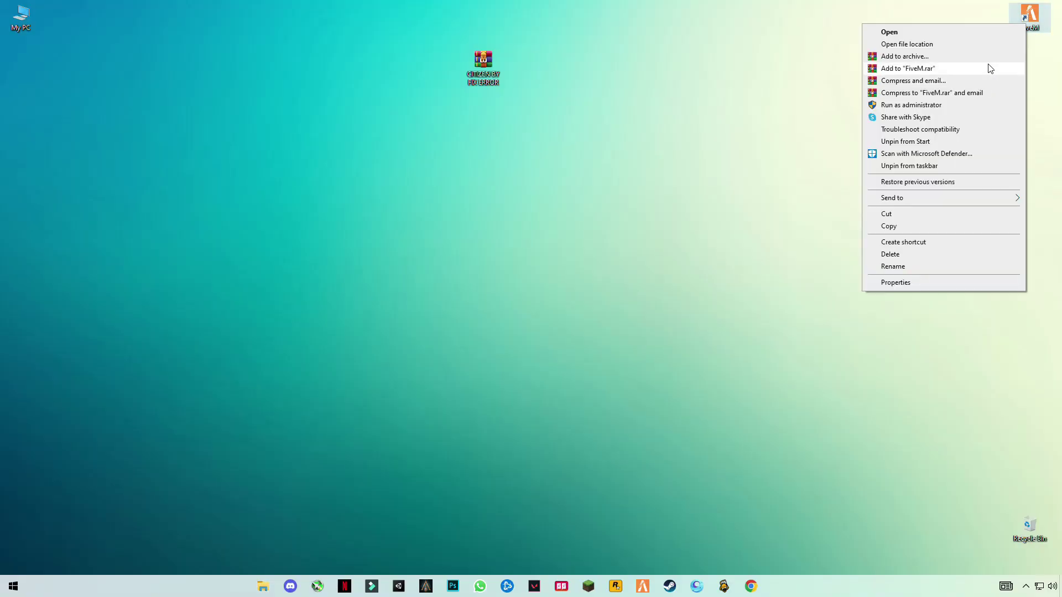
pyautogui.click(908, 44)
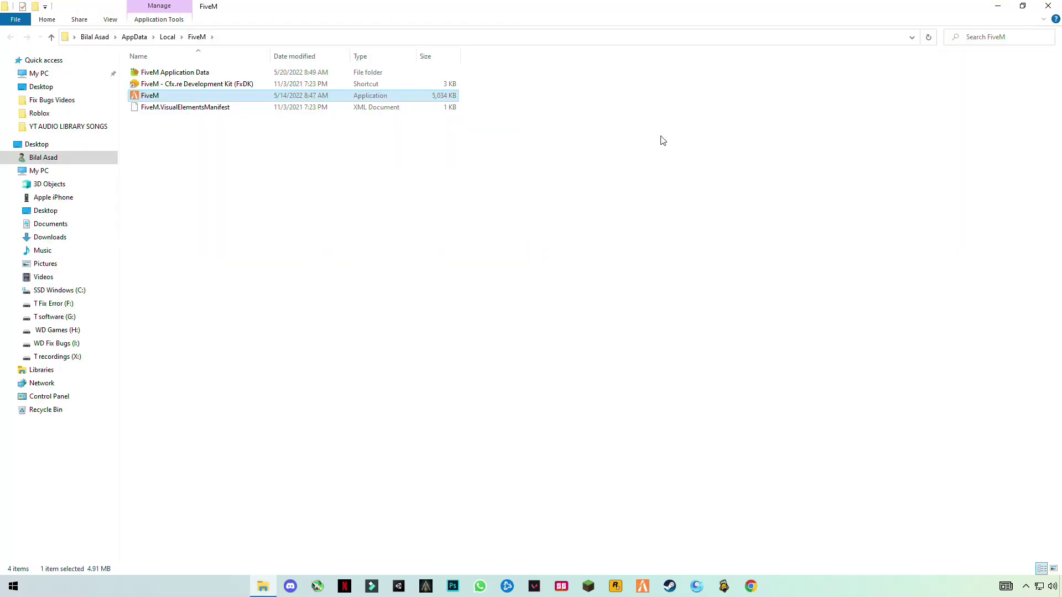
pyautogui.click(1022, 6)
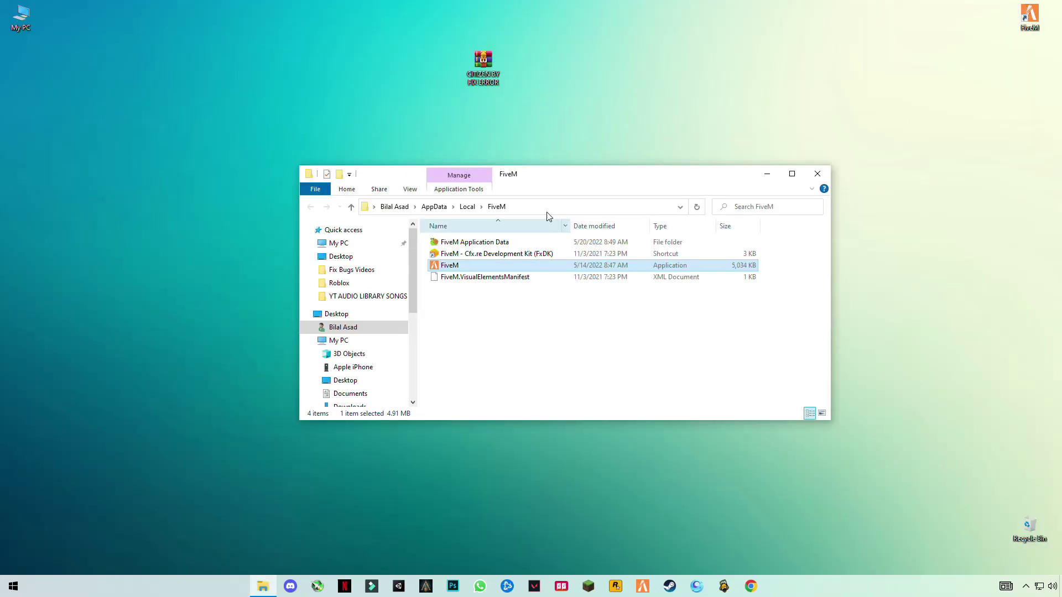
# Step: Delete the citizen folder inside FiveM Application Data
pyautogui.doubleClick(487, 244)
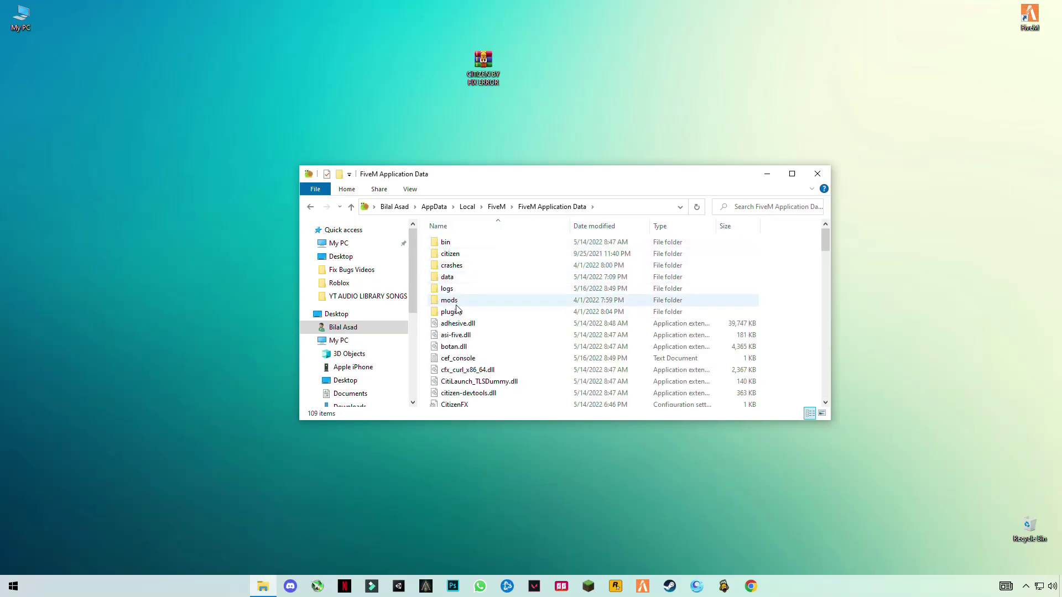
pyautogui.rightClick(451, 255)
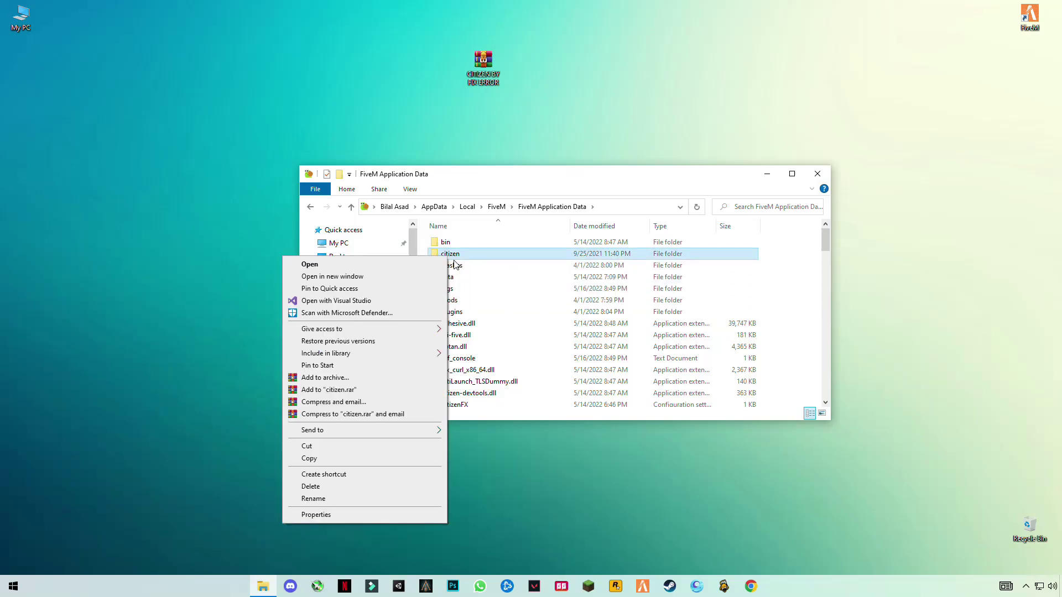
pyautogui.click(324, 486)
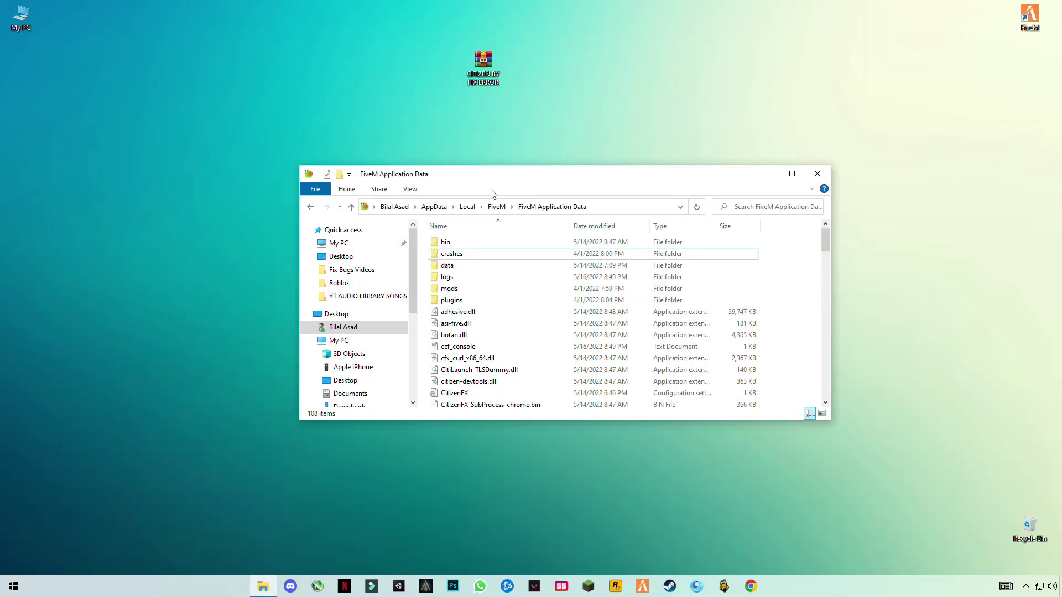
# Step: Rearrange the Explorer window and the CITIZEN archive on the desktop
pyautogui.moveTo(463, 184); pyautogui.dragTo(569, 203)
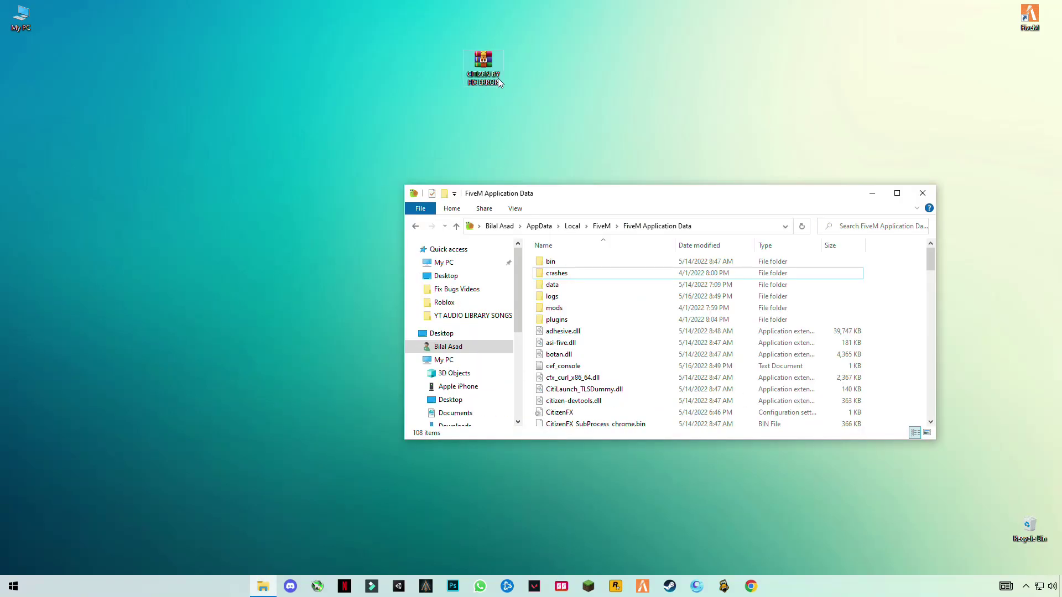
pyautogui.moveTo(511, 34); pyautogui.dragTo(420, 96)
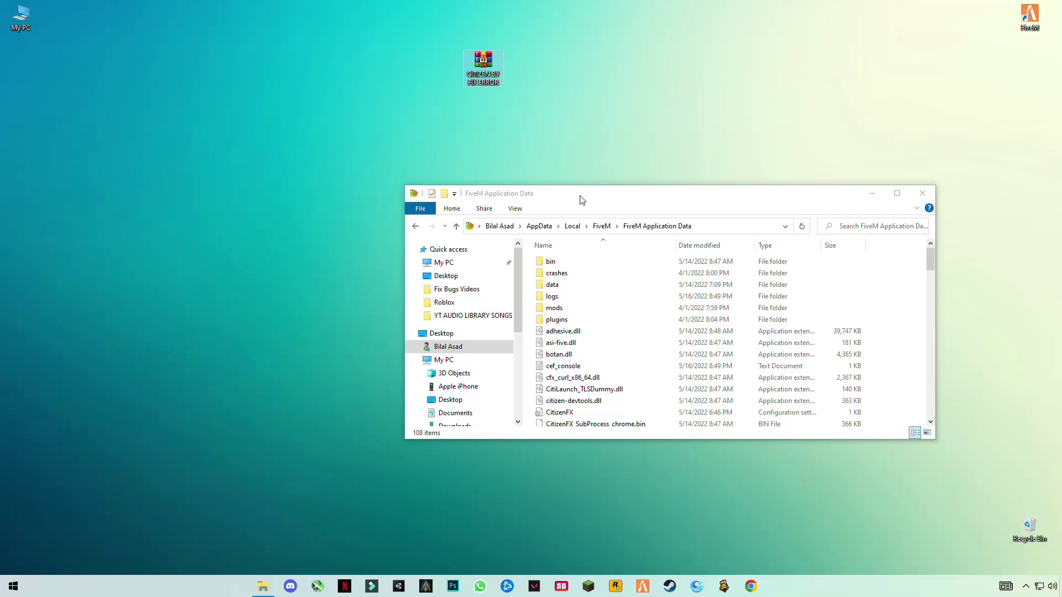
pyautogui.moveTo(582, 199); pyautogui.dragTo(638, 298)
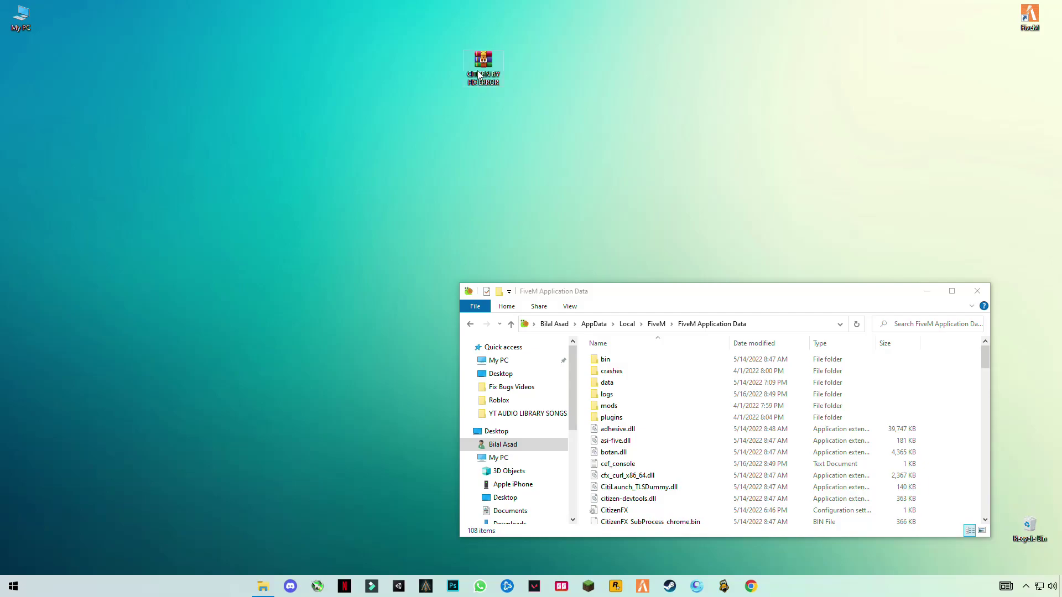
pyautogui.moveTo(479, 75); pyautogui.dragTo(354, 121)
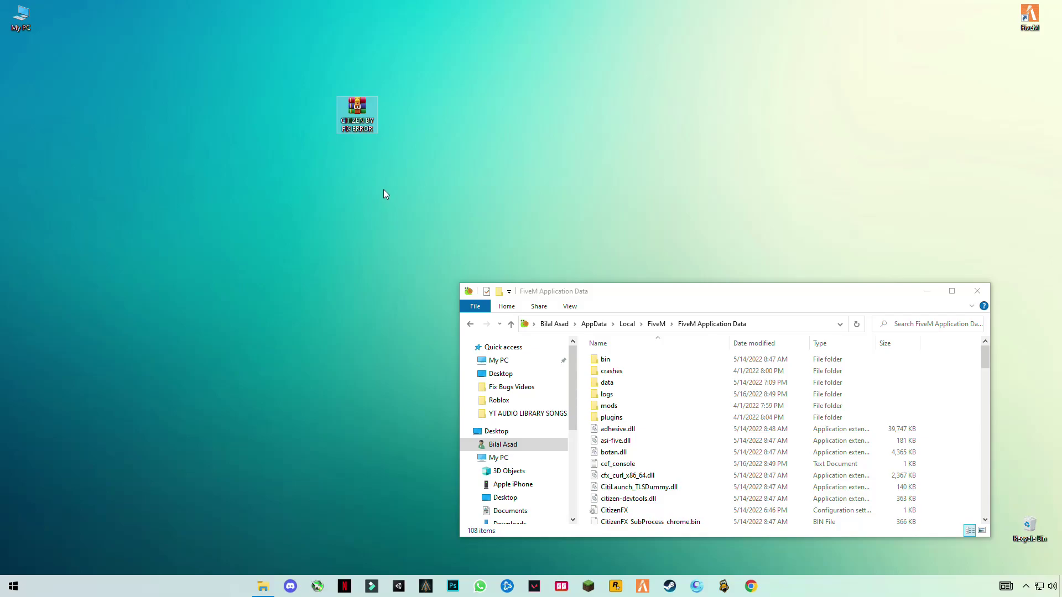
# Step: Extract the CITIZEN archive onto the desktop and move the new citizen folder into FiveM Application Data
pyautogui.rightClick(359, 116)
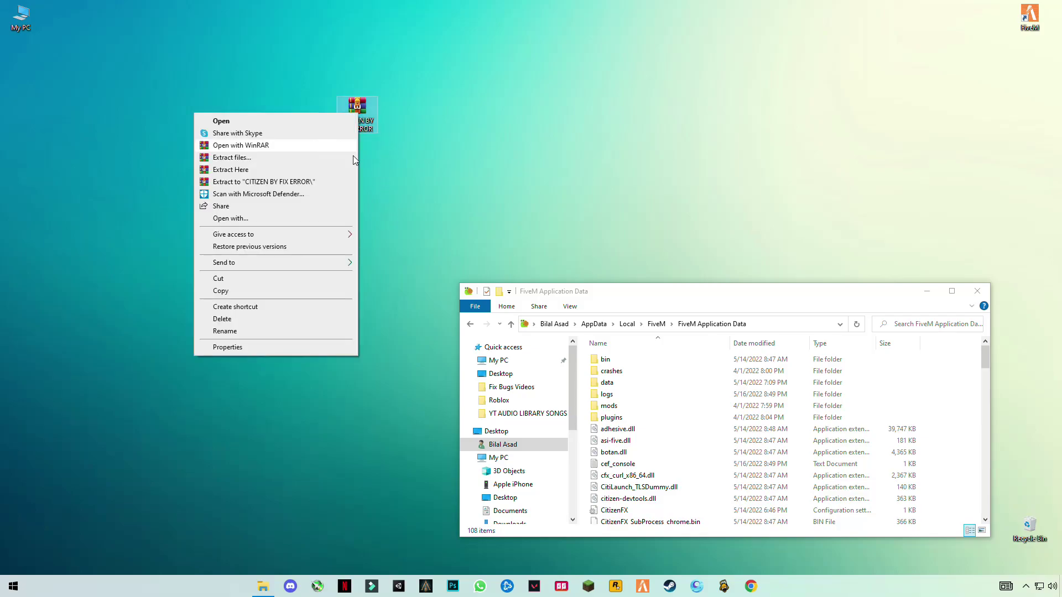
pyautogui.click(239, 172)
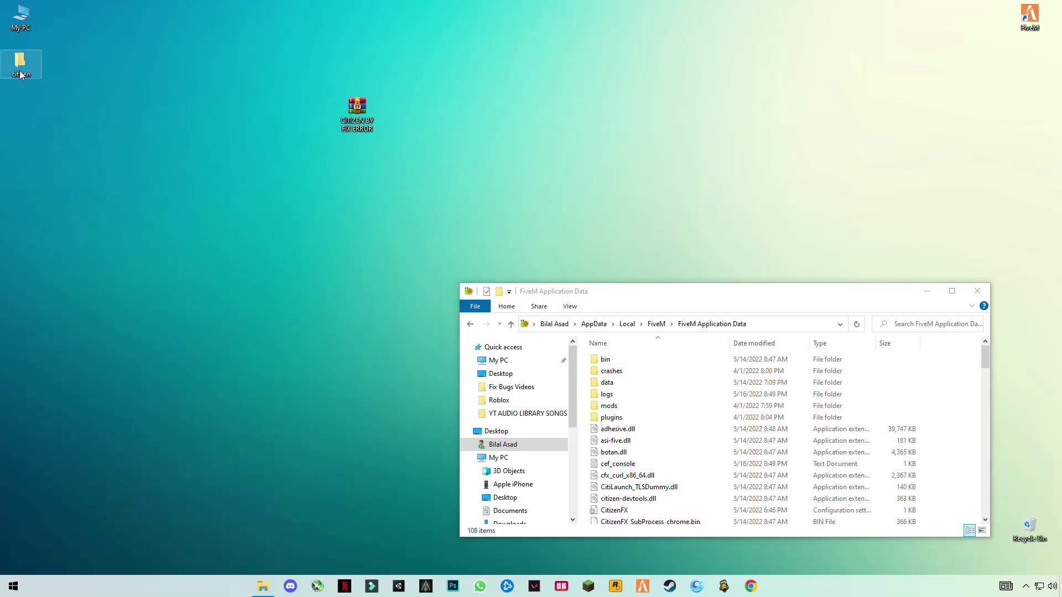
pyautogui.moveTo(21, 69); pyautogui.dragTo(139, 139)
pyautogui.moveTo(576, 314); pyautogui.dragTo(963, 398)
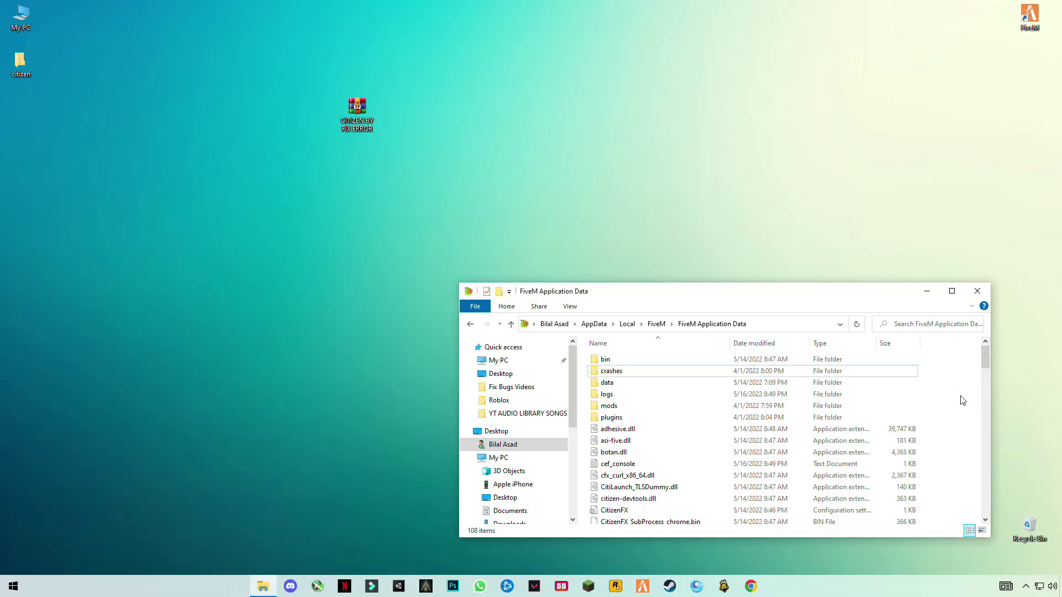
pyautogui.moveTo(869, 303); pyautogui.dragTo(725, 206)
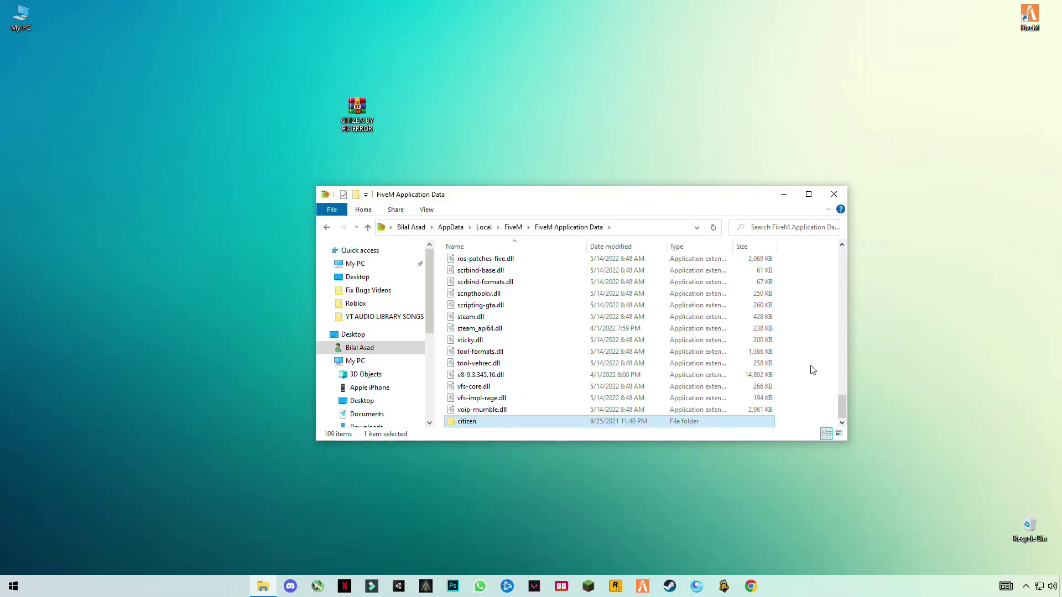
pyautogui.moveTo(844, 404); pyautogui.dragTo(836, 260)
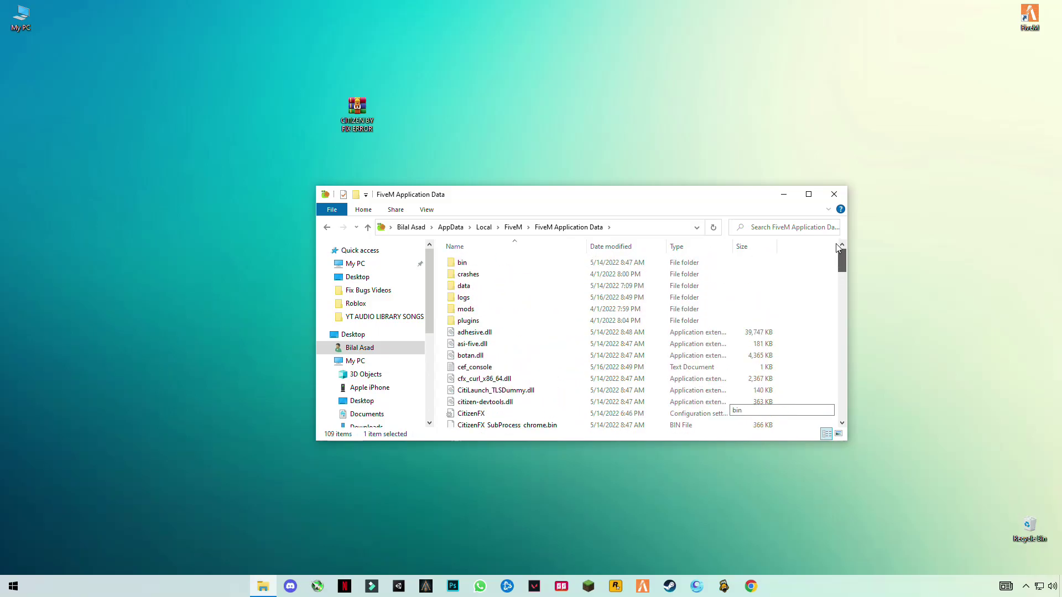
# Step: Delete the cache, server-cache and server-cache-priv folders from FiveM's data folder and close it
pyautogui.doubleClick(463, 286)
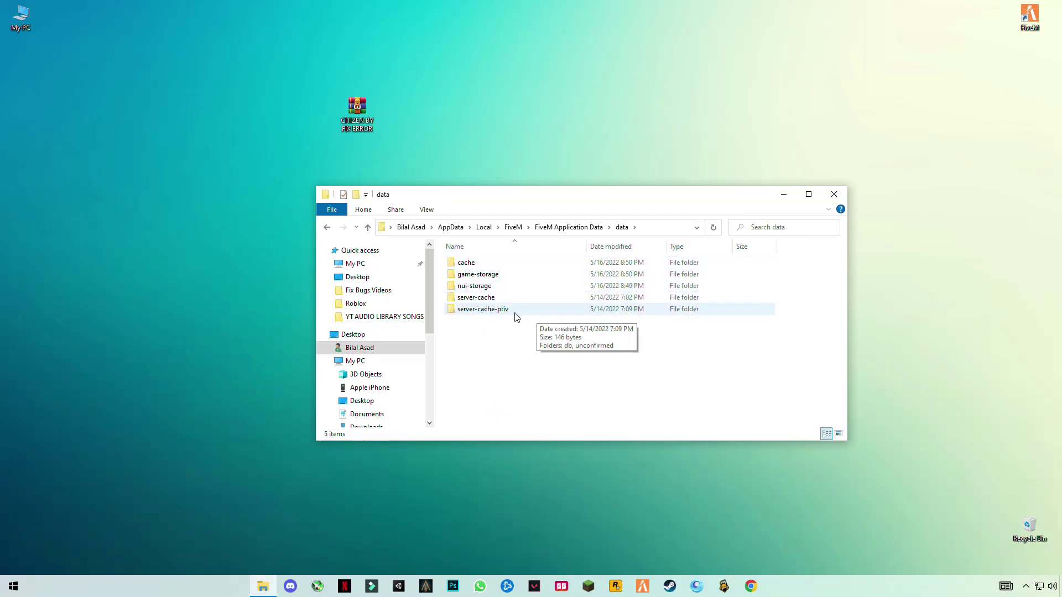
pyautogui.click(470, 265)
pyautogui.keyDown('ctrl'); pyautogui.click(477, 298); pyautogui.keyUp('ctrl')
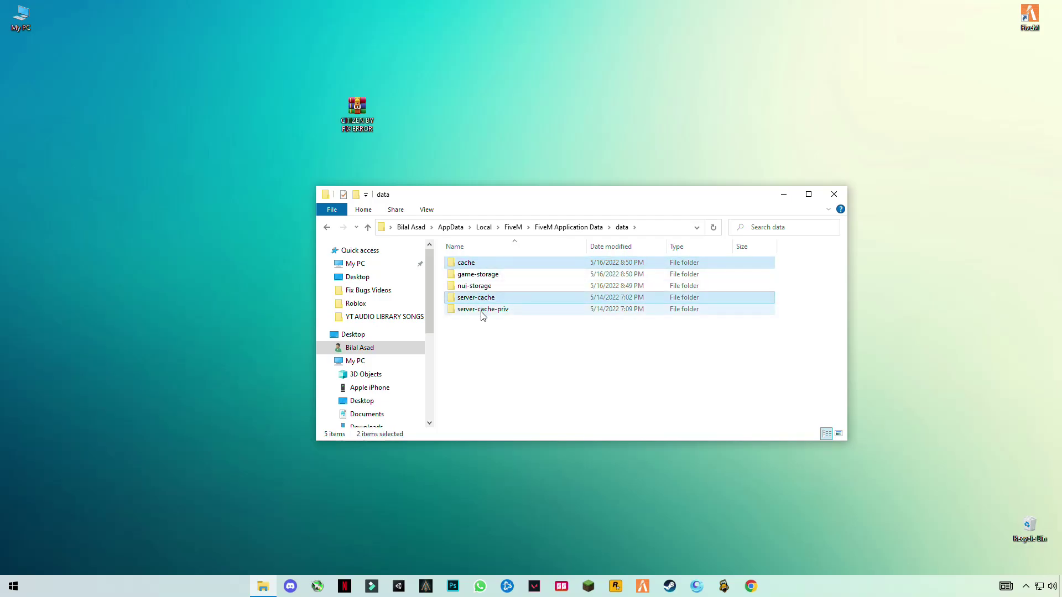
pyautogui.keyDown('ctrl'); pyautogui.click(481, 312); pyautogui.keyUp('ctrl')
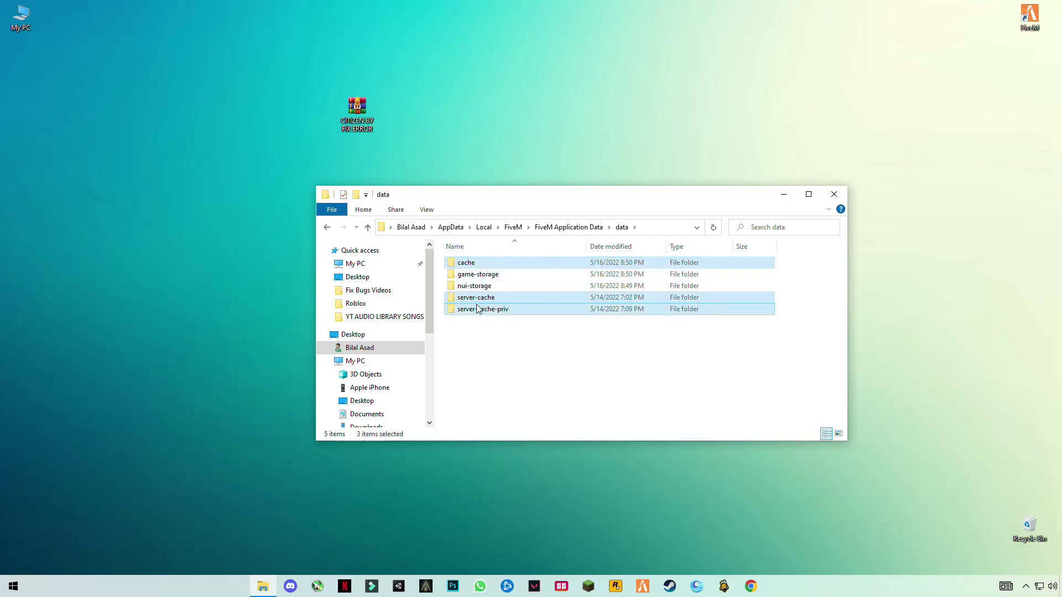
pyautogui.rightClick(481, 303)
pyautogui.click(370, 494)
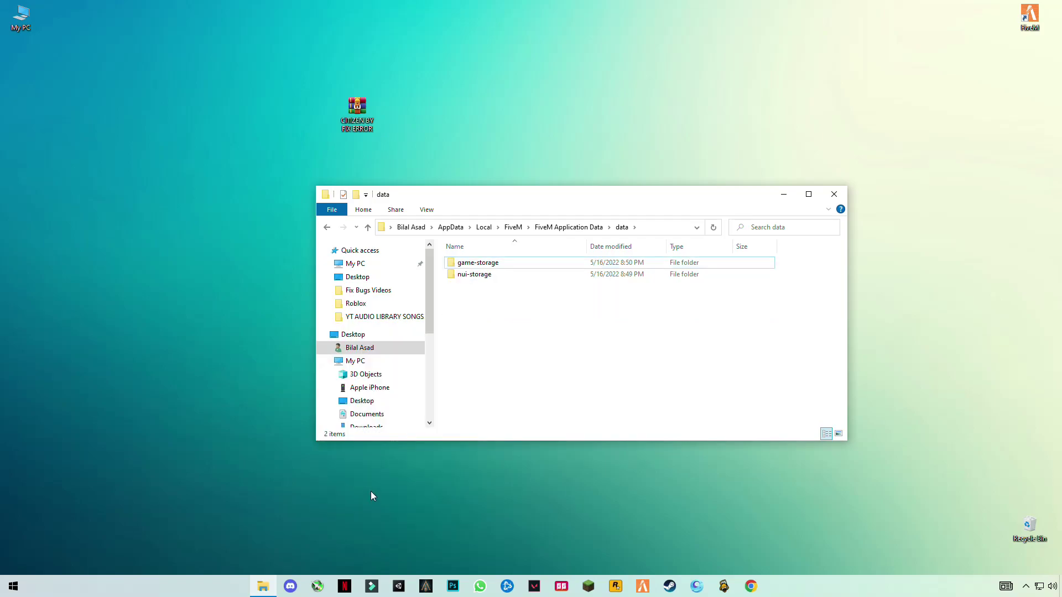
pyautogui.click(831, 196)
# Step: Empty the Recycle Bin, confirming permanent deletion of its 4 items
pyautogui.rightClick(1030, 526)
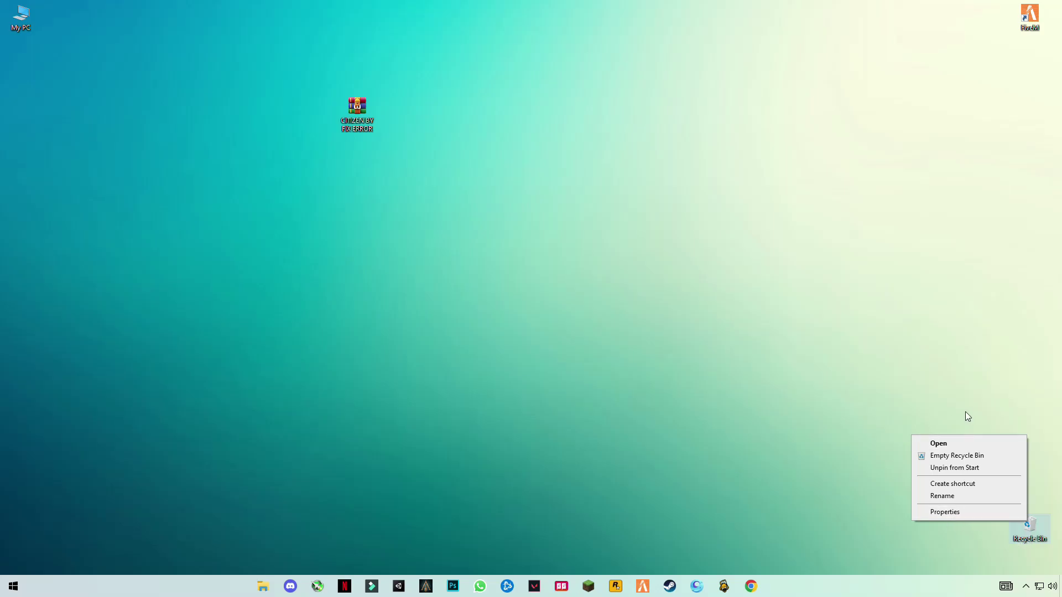
pyautogui.click(983, 456)
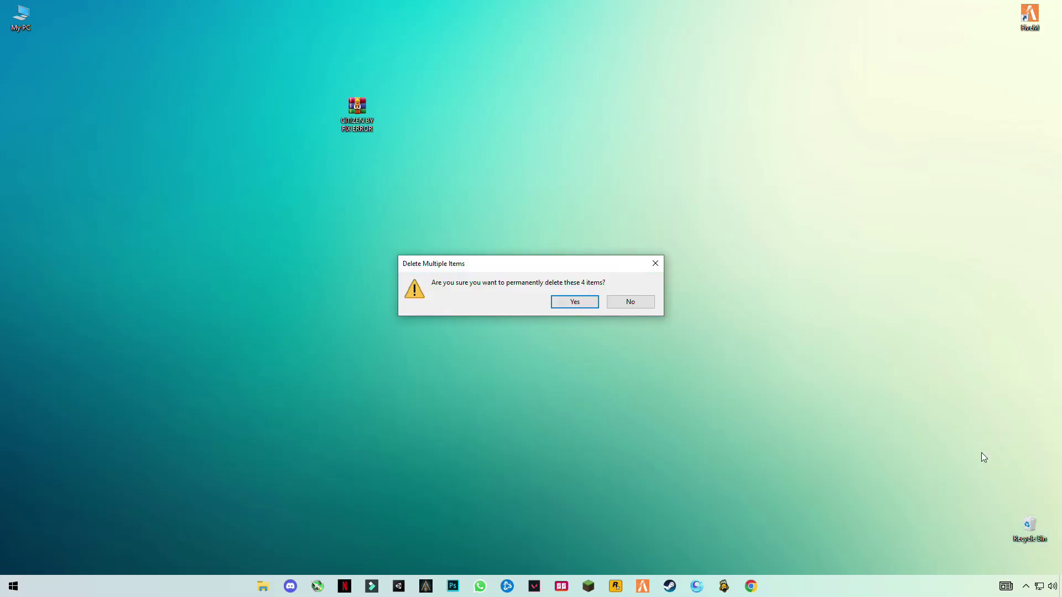
pyautogui.click(579, 304)
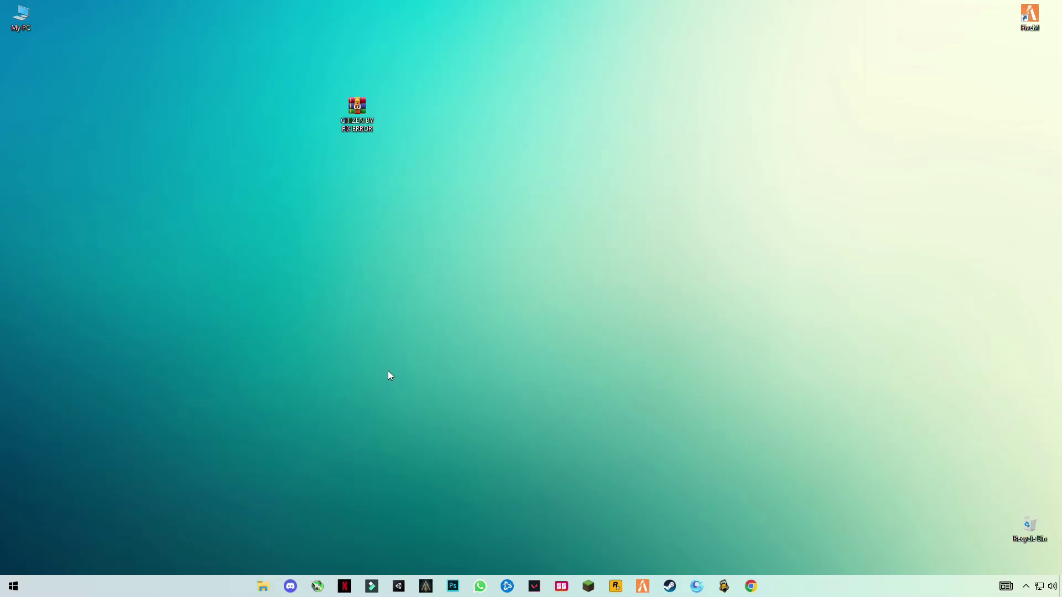
# Step: Open the Windows Temp folder through Run with 'temp'
pyautogui.press('super+r')
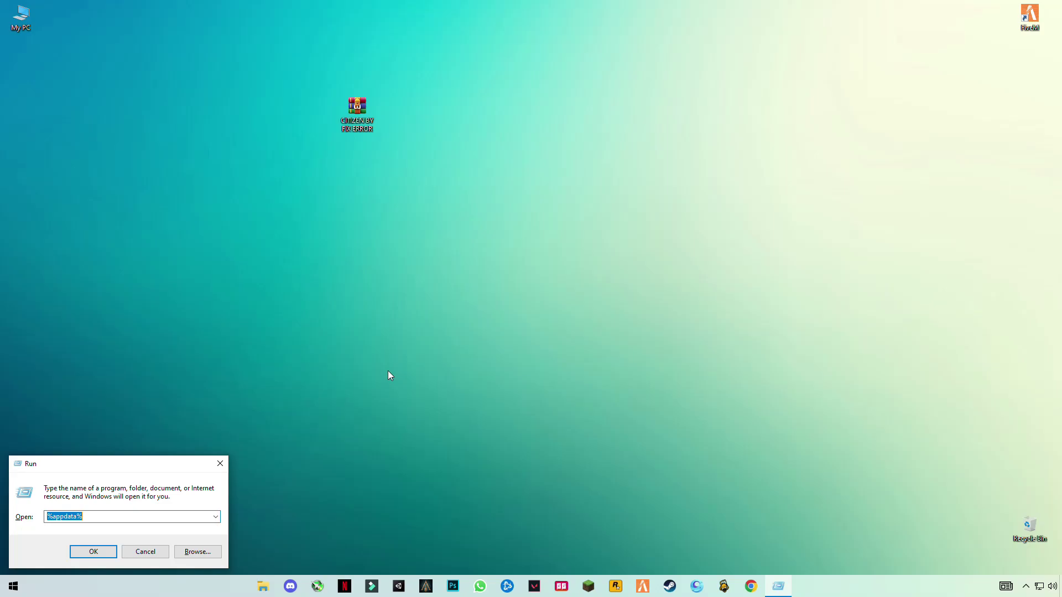
pyautogui.press('BackSpace')
pyautogui.write('t')
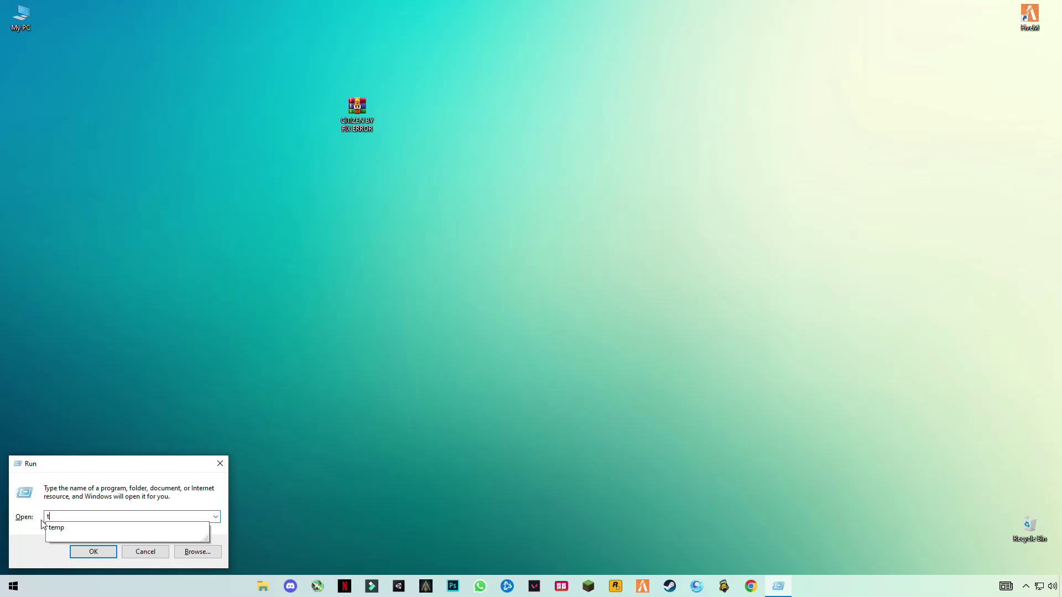
pyautogui.write('emp')
pyautogui.press('Return')
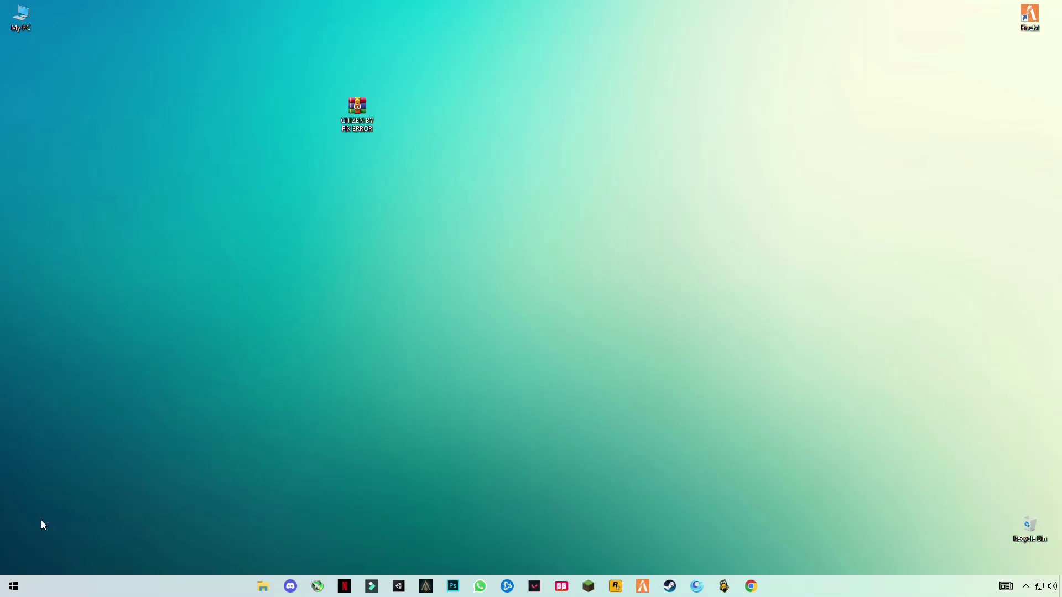
# Step: Delete all 131 Temp items, skipping two in-use files, then close the folder
pyautogui.click(616, 355)
pyautogui.hotkey('ctrl', 'a')
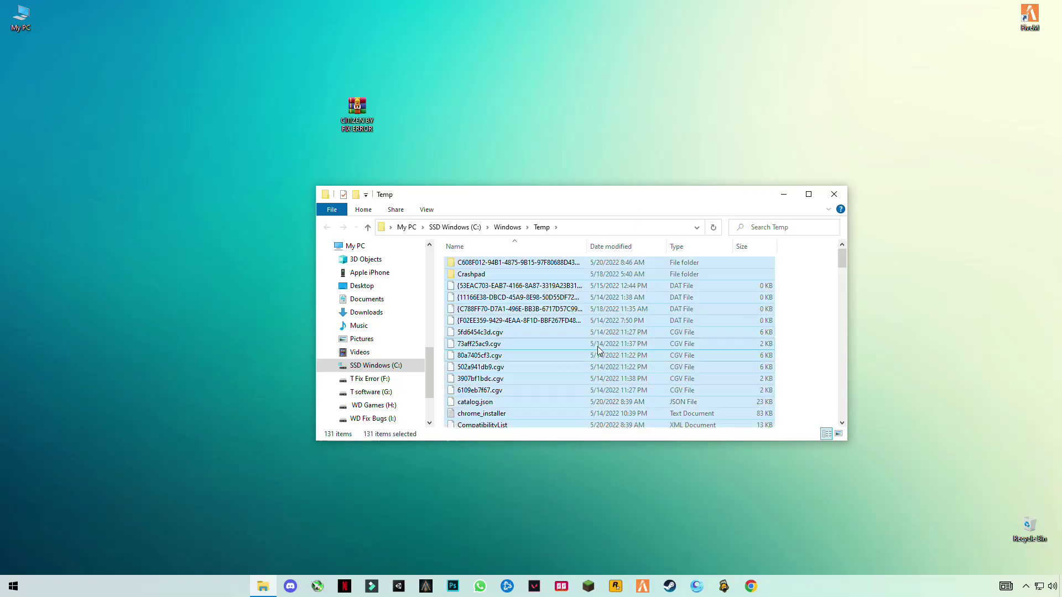
pyautogui.rightClick(516, 311)
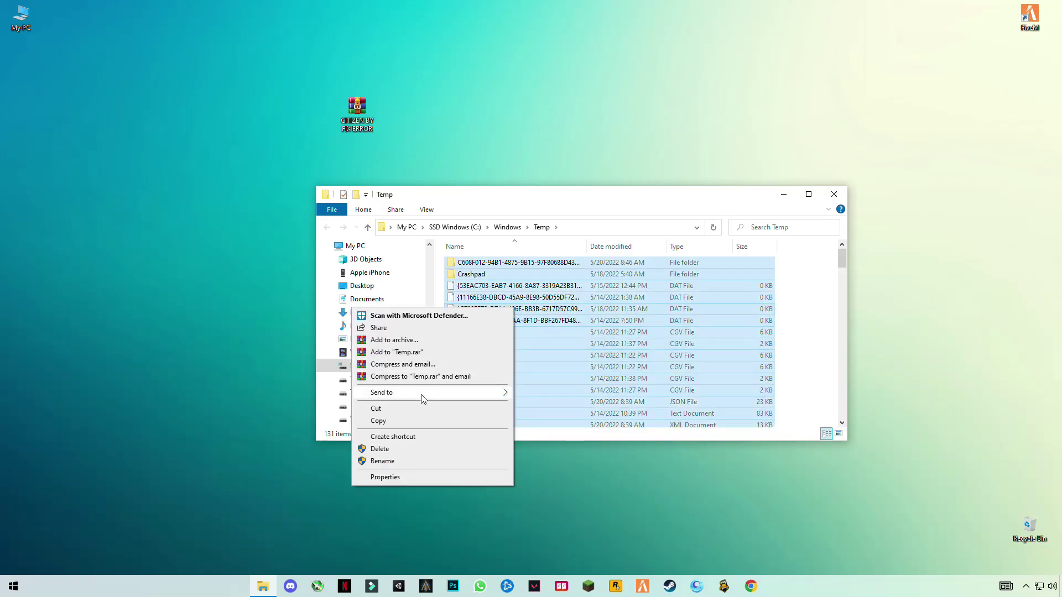
pyautogui.click(397, 451)
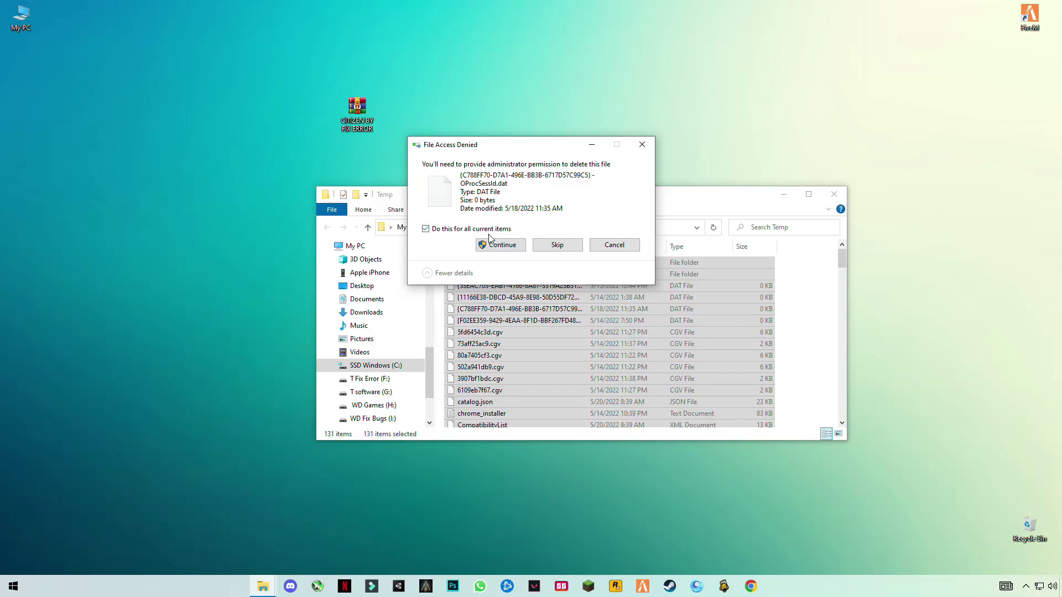
pyautogui.click(505, 245)
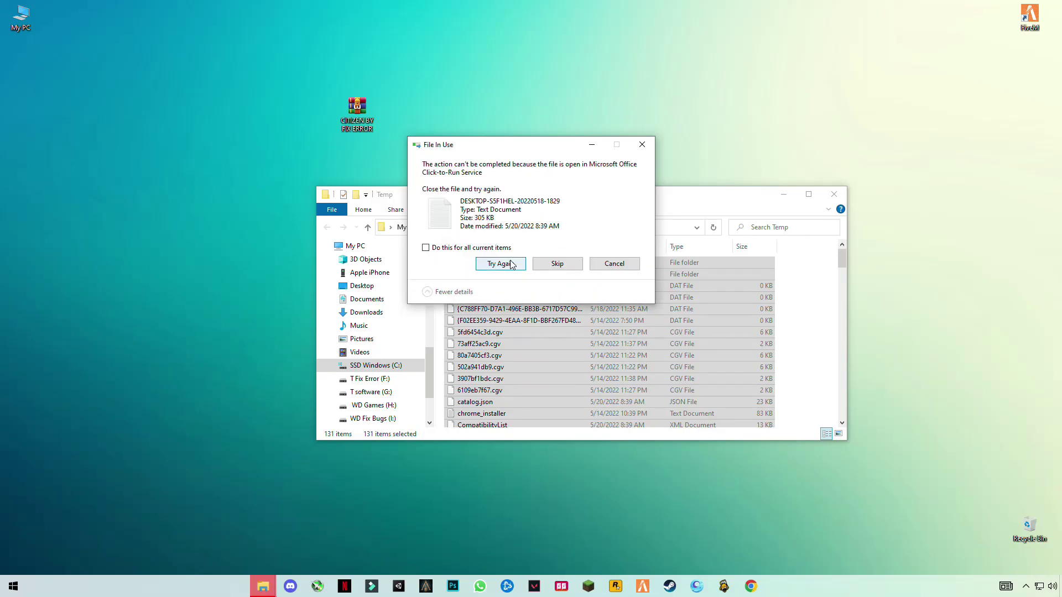
pyautogui.click(562, 268)
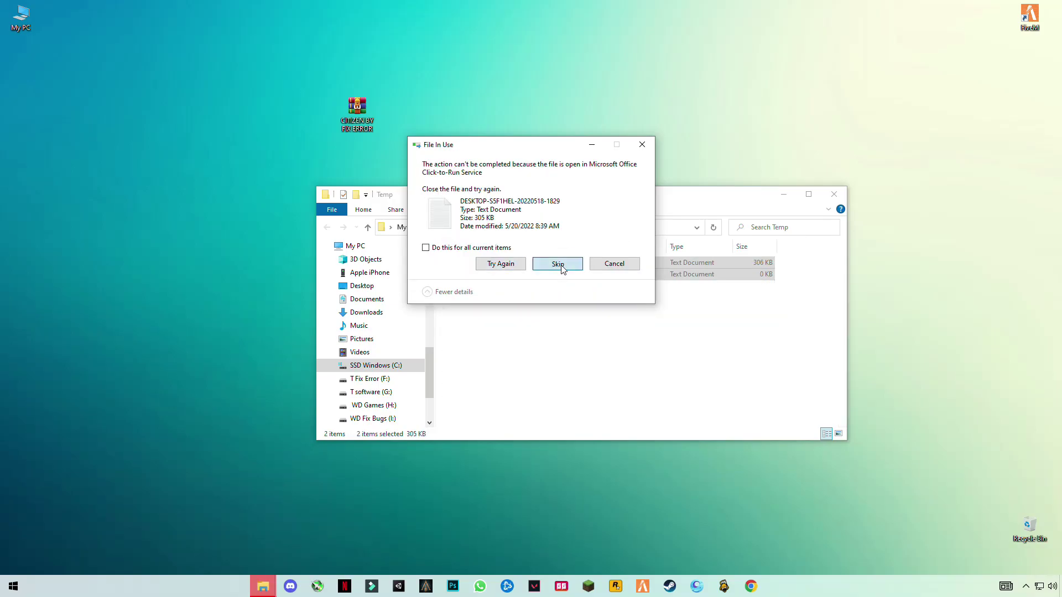
pyautogui.click(562, 269)
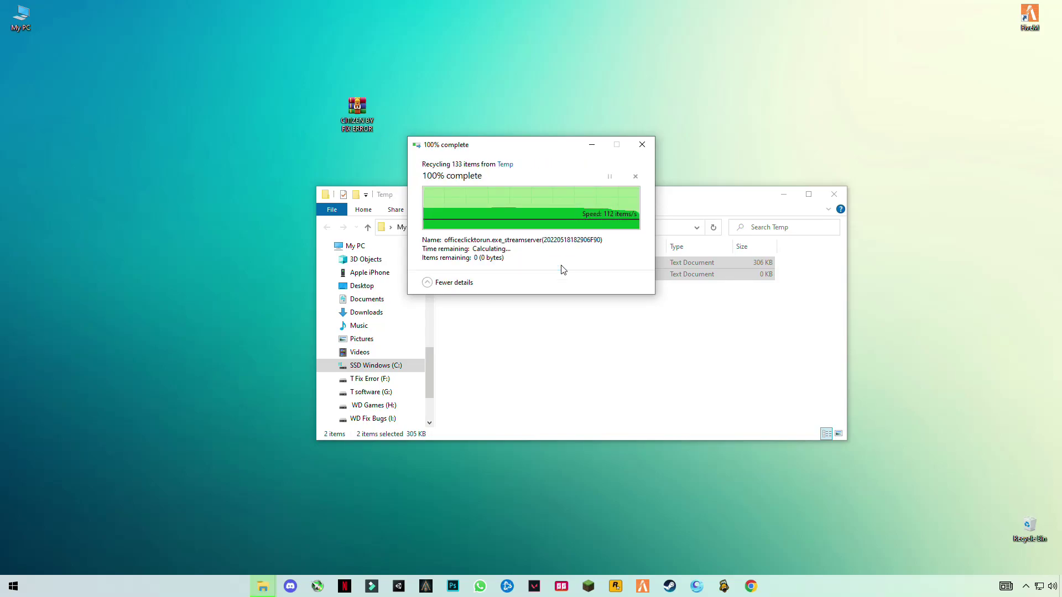
pyautogui.click(837, 196)
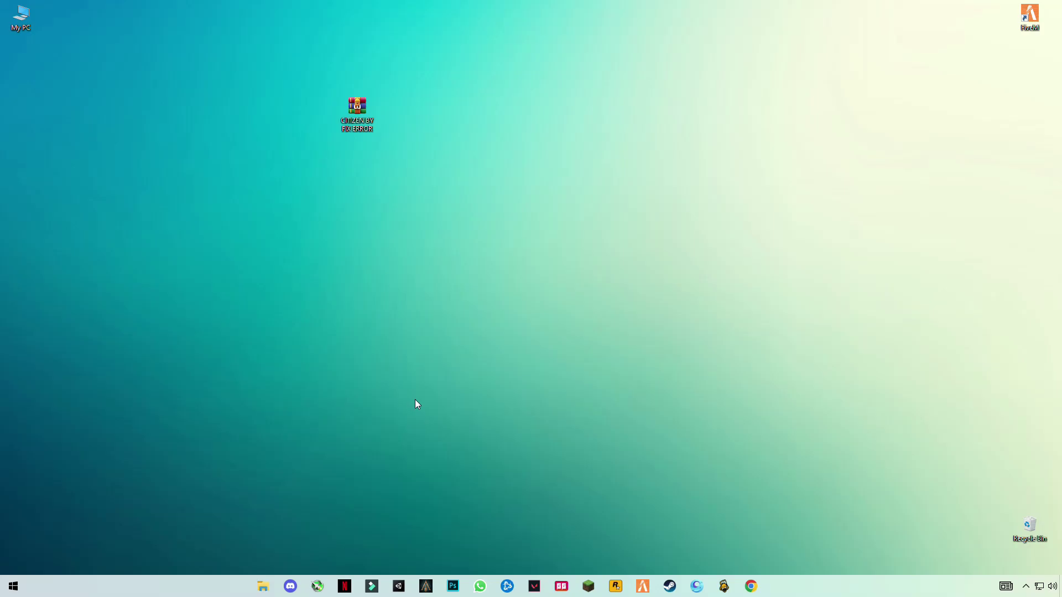
# Step: Open the user's local %temp% folder from the Run box
pyautogui.press('super+r')
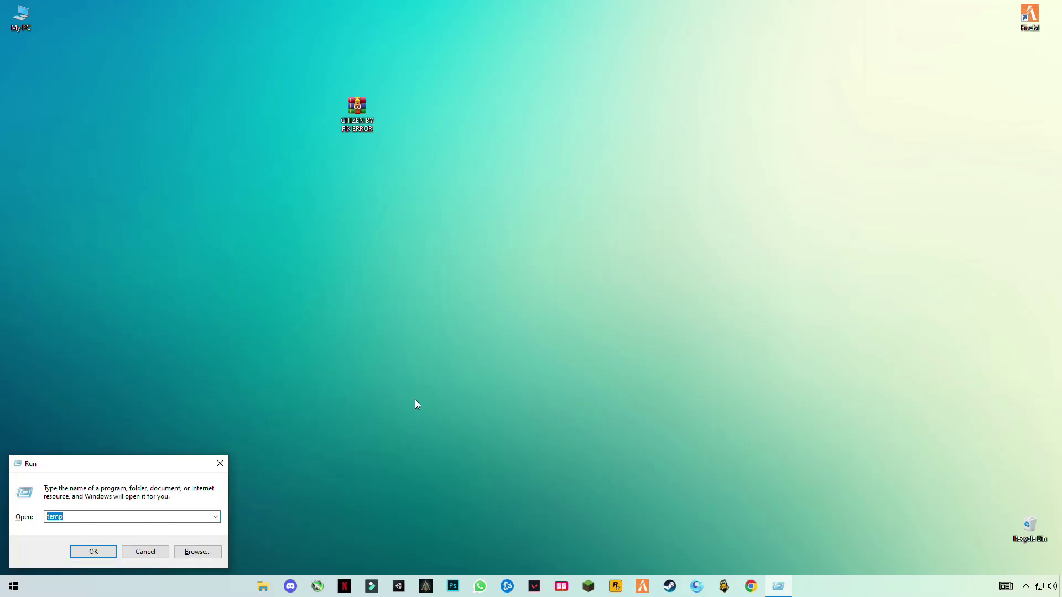
pyautogui.write('temp')
pyautogui.press('Home')
pyautogui.write('%')
pyautogui.write('%')
pyautogui.press('Return')
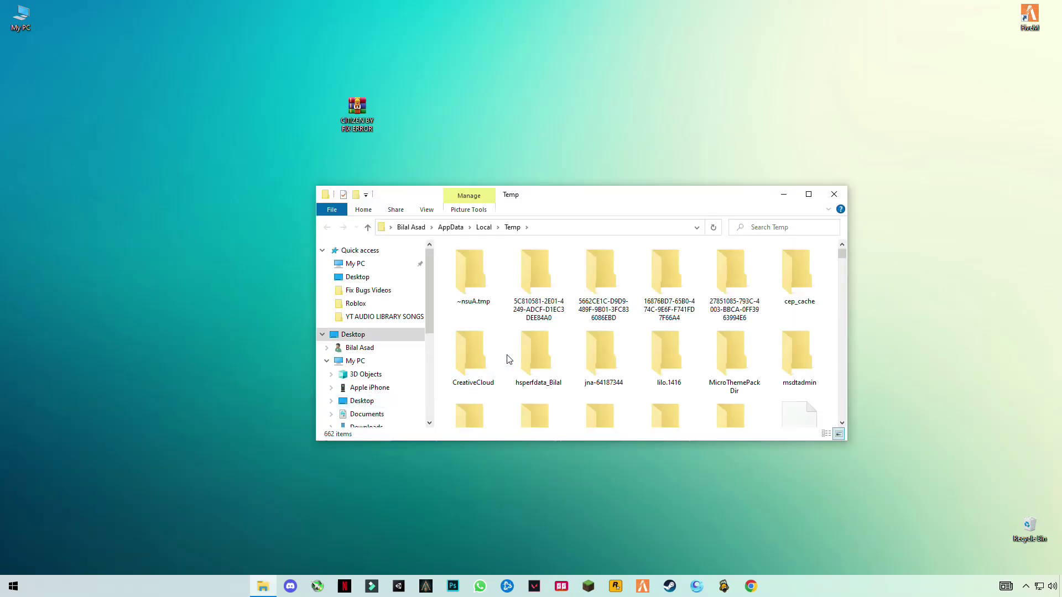
# Step: Delete all 662 Temp items with administrator permission, skipping in-use files, then close the window
pyautogui.click(549, 360)
pyautogui.hotkey('ctrl', 'a')
pyautogui.rightClick(551, 304)
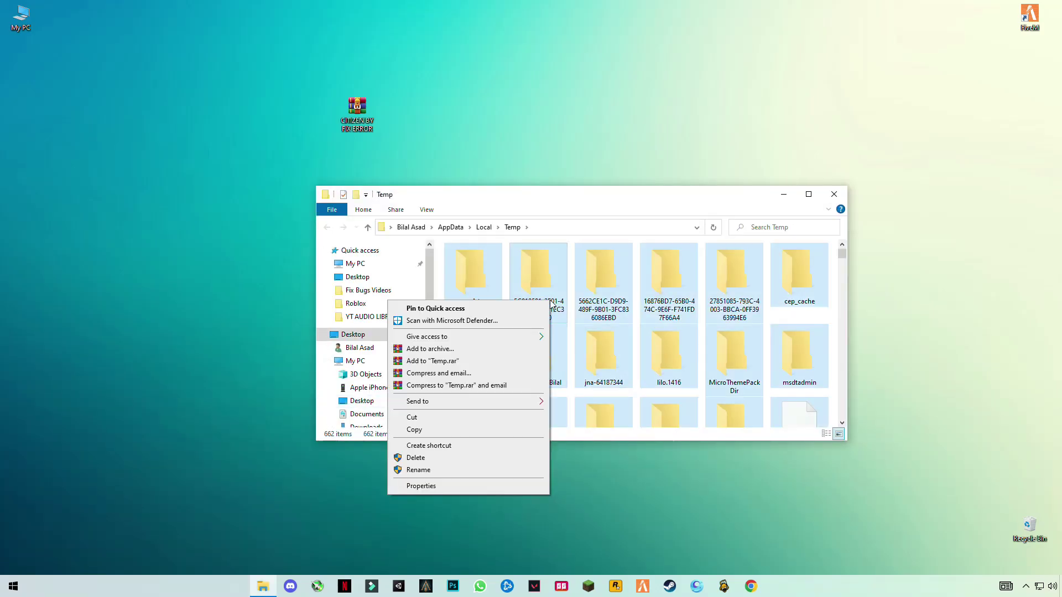
pyautogui.click(444, 457)
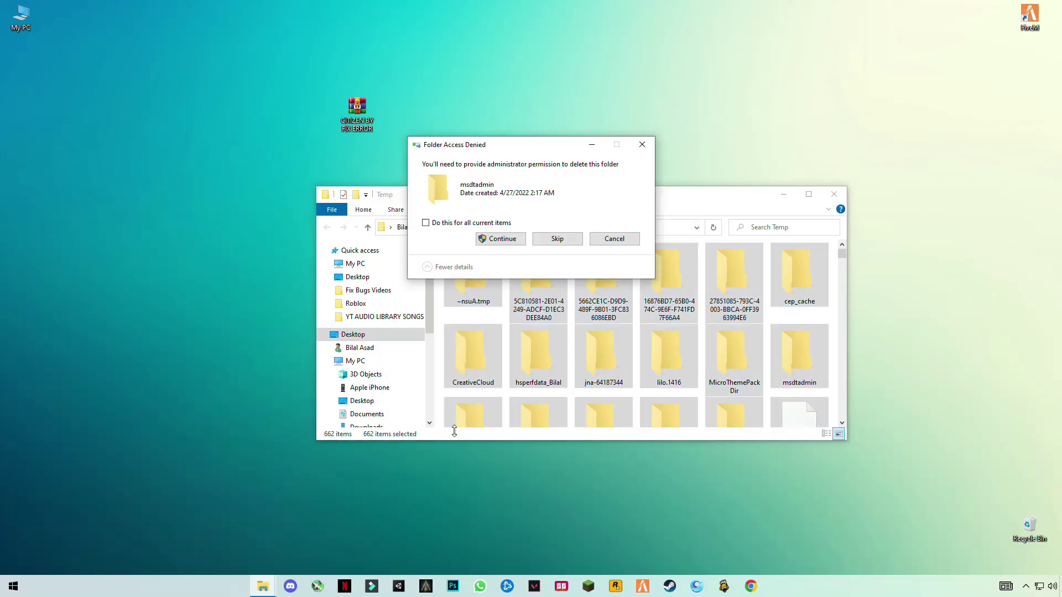
pyautogui.click(498, 239)
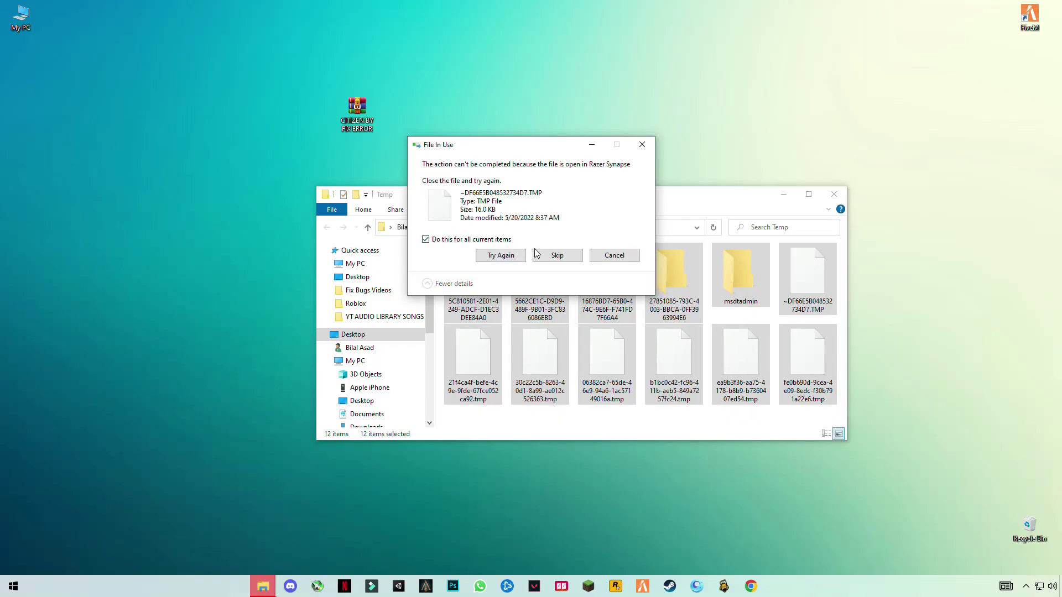
pyautogui.click(552, 255)
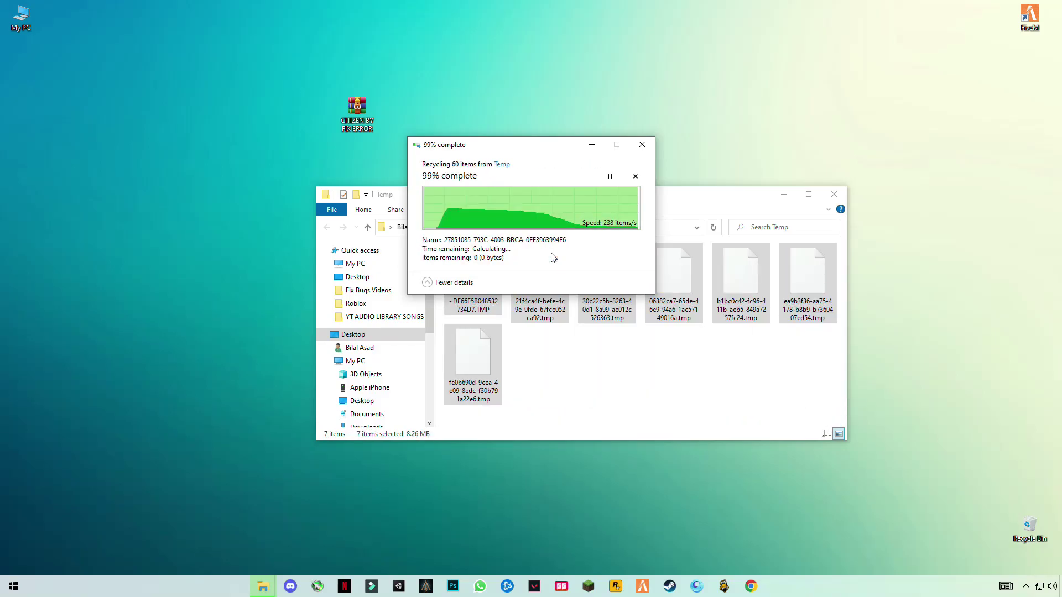
pyautogui.click(826, 198)
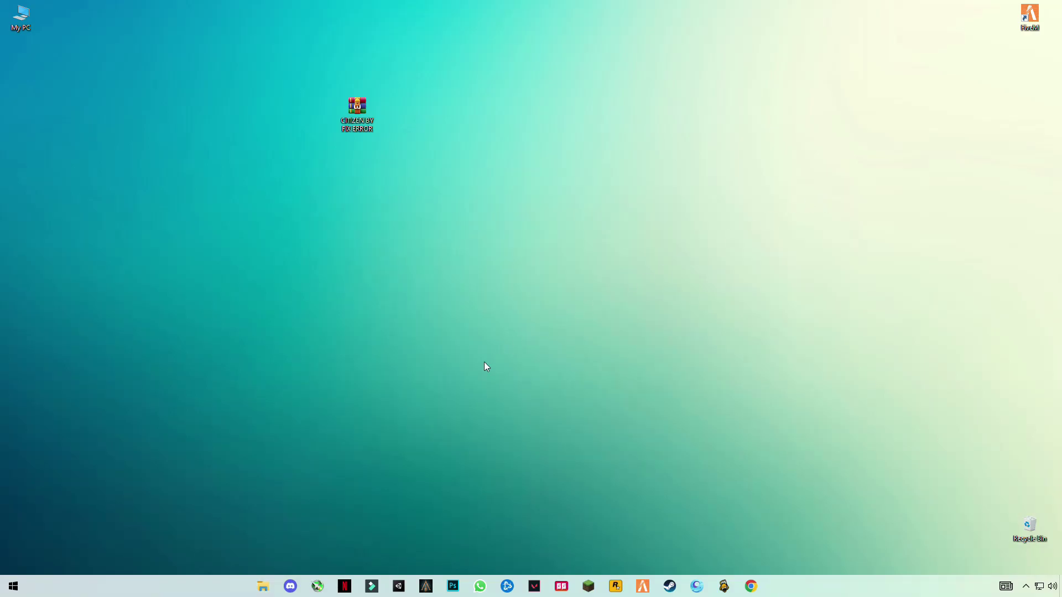
# Step: Open the Windows Prefetch folder via Run and grant permanent access to it
pyautogui.press('super+r')
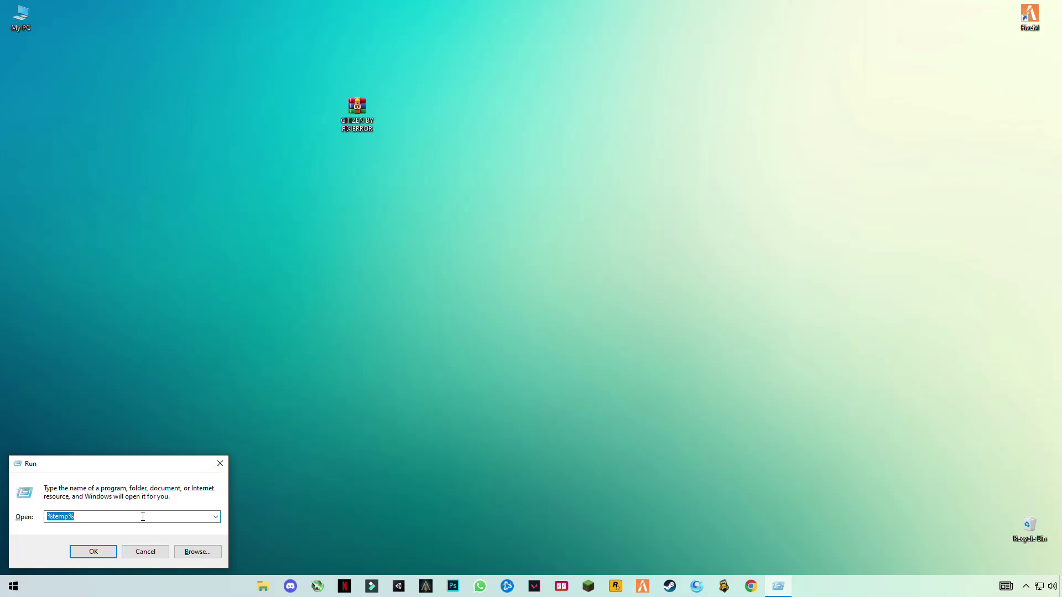
pyautogui.press('BackSpace')
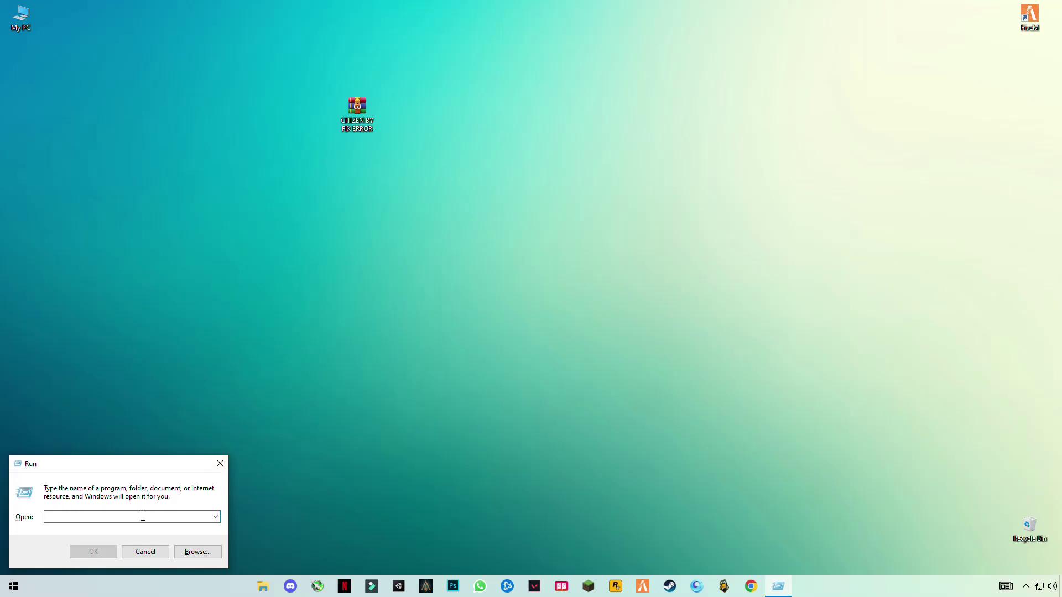
pyautogui.write('prefet')
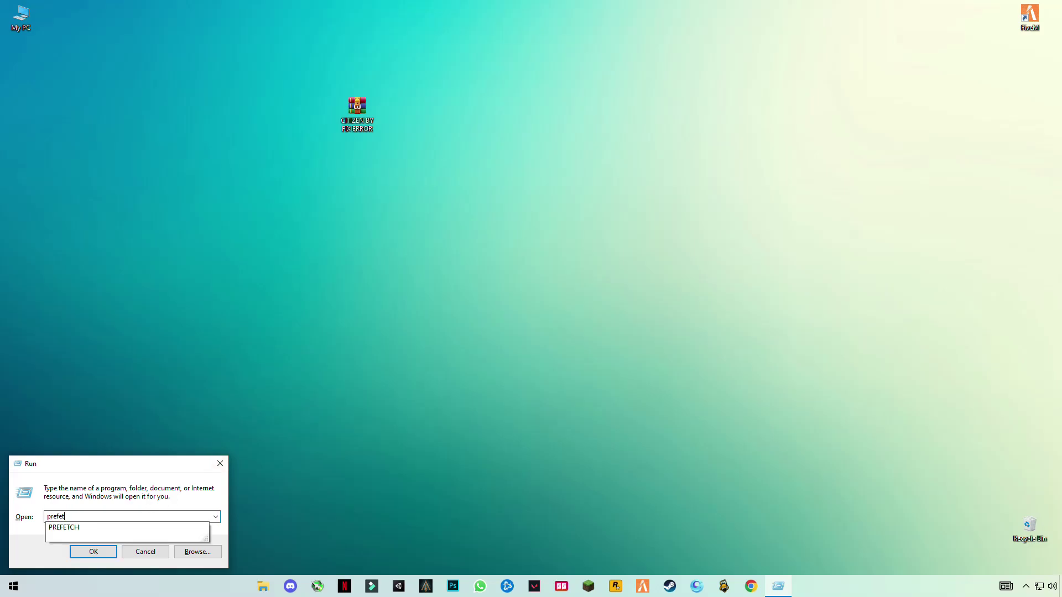
pyautogui.write('ch')
pyautogui.press('Return')
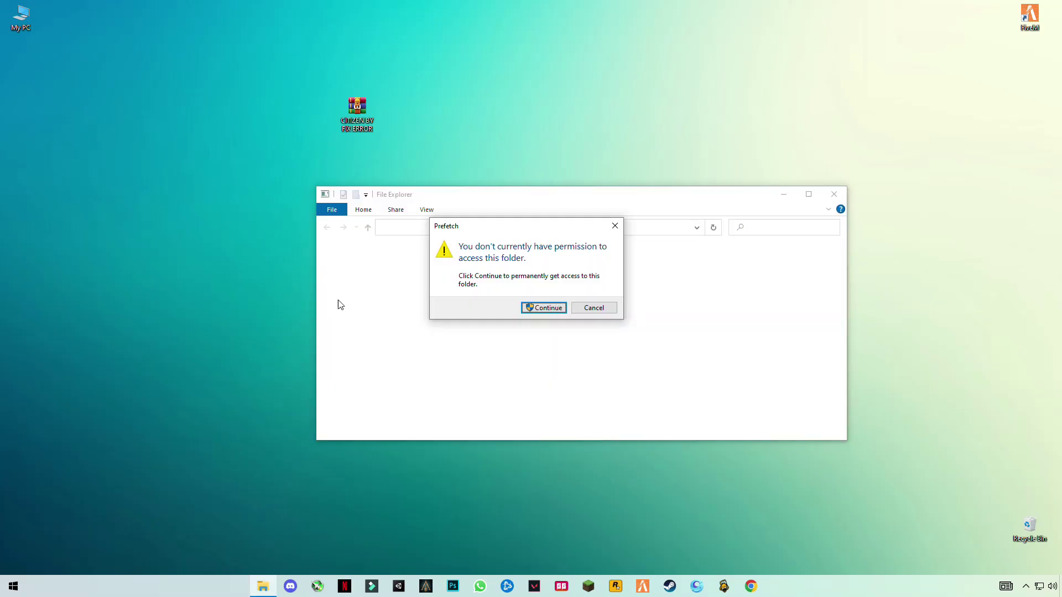
pyautogui.click(533, 308)
# Step: Delete all 299 Prefetch files, skipping every in-use file, then close the folder
pyautogui.click(532, 311)
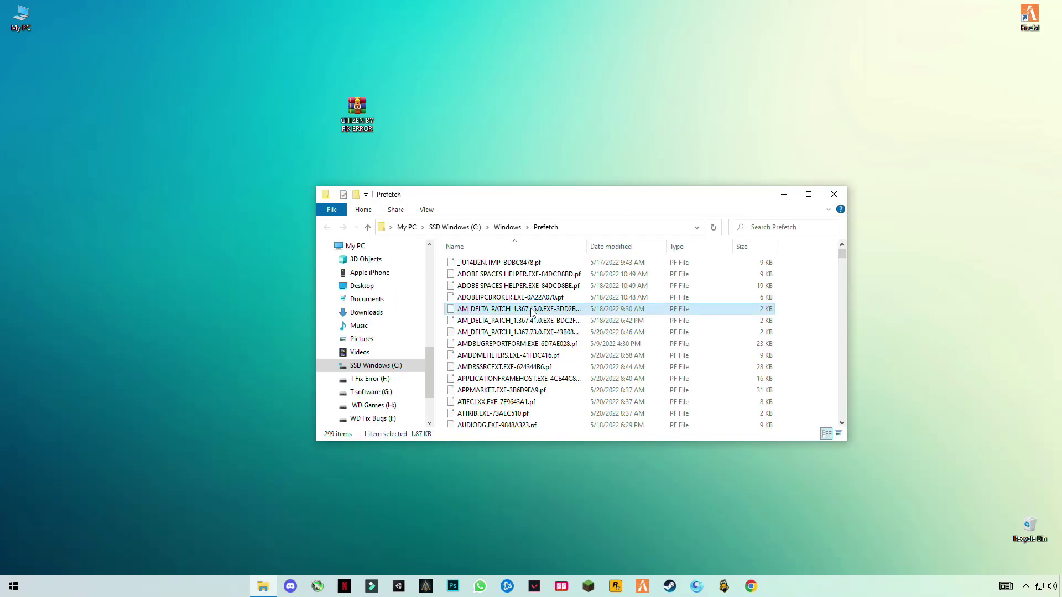
pyautogui.hotkey('ctrl', 'a')
pyautogui.rightClick(528, 310)
pyautogui.click(418, 450)
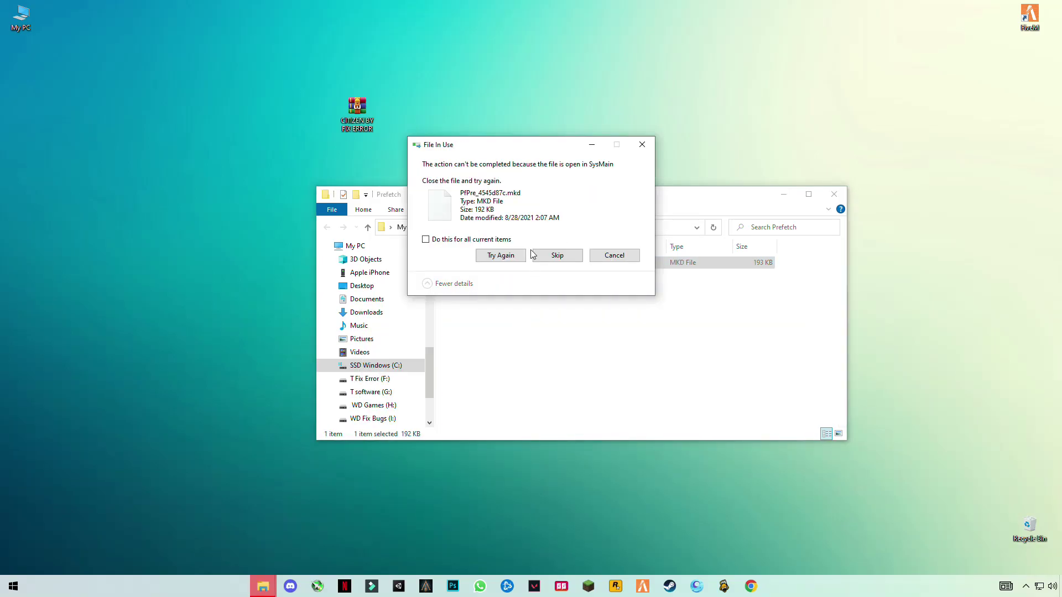
pyautogui.click(479, 239)
pyautogui.click(557, 255)
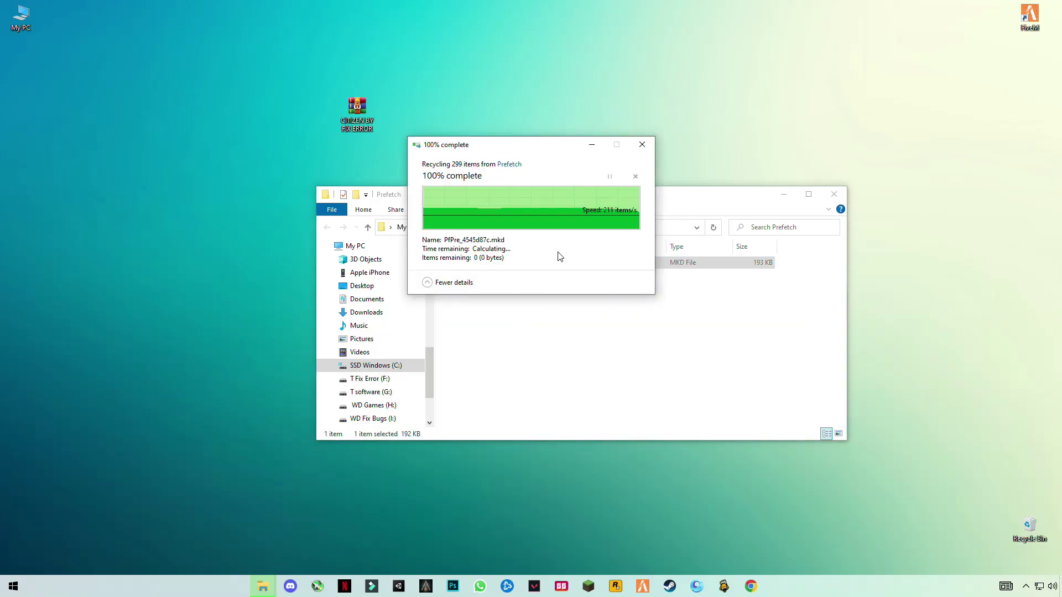
pyautogui.hotkey('ctrl', 'a')
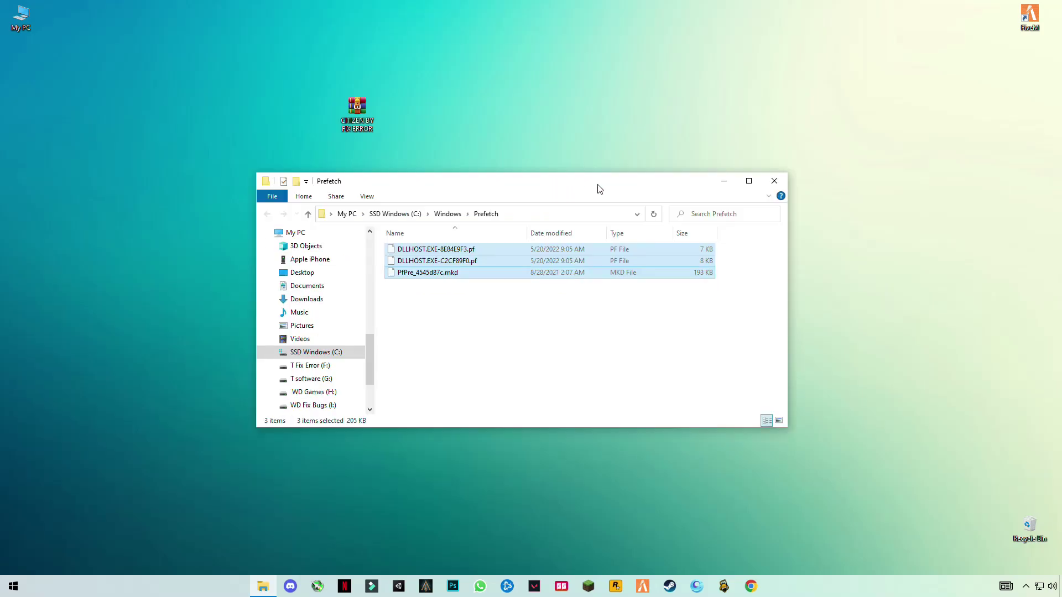
pyautogui.click(770, 182)
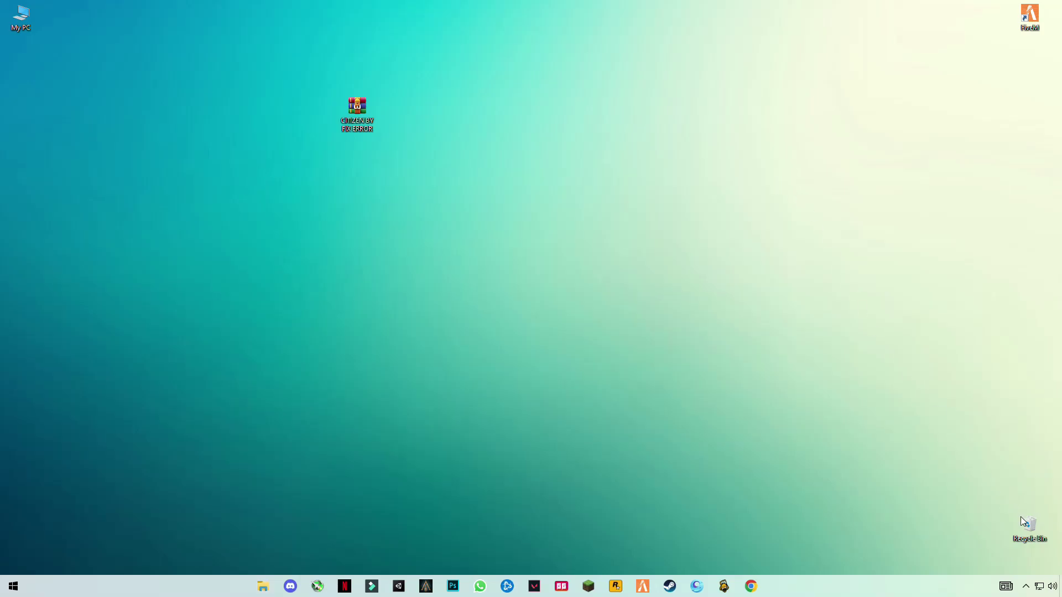